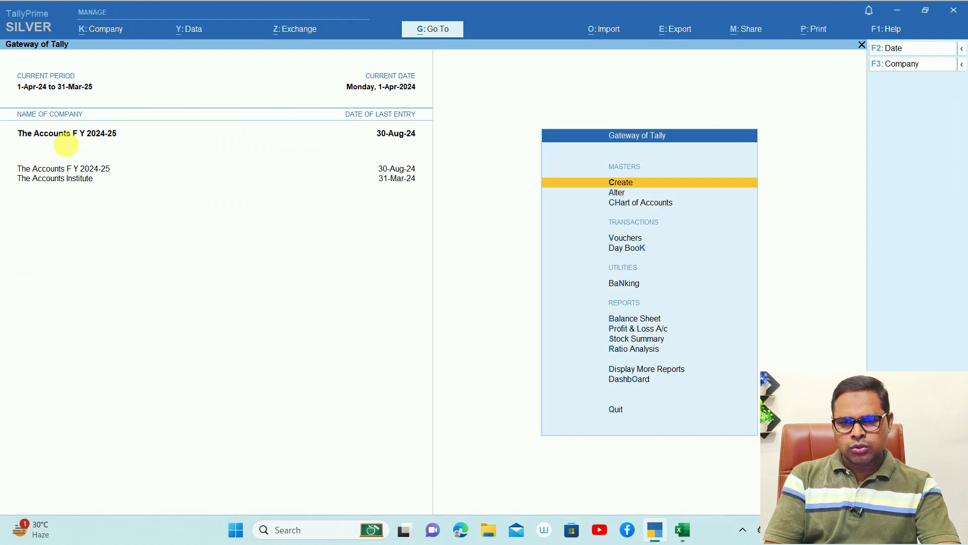
Open the creation form for a new ledger in The Accounts F Y 2024-25.
{"action": "key", "text": "Escape"}
{"action": "key", "text": "Escape"}
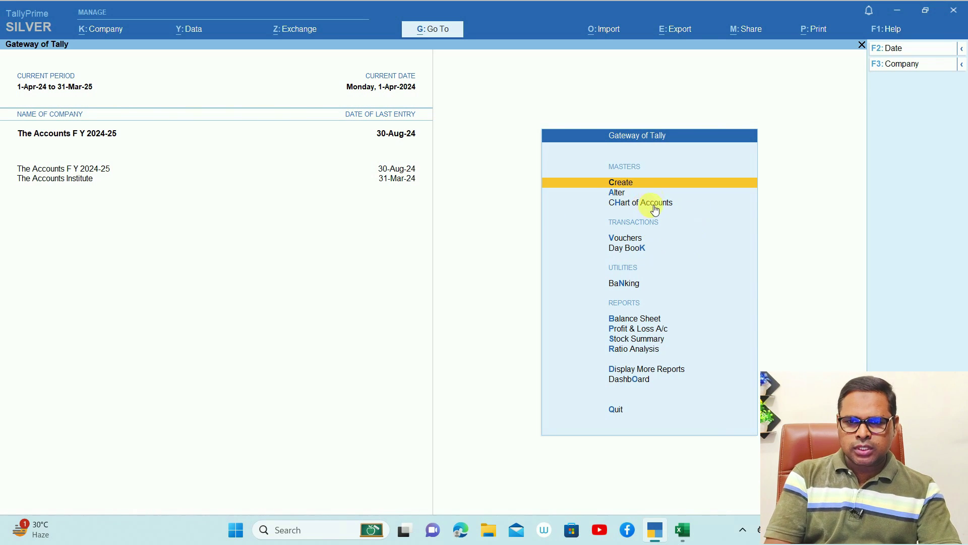
{"action": "left_click", "coordinate": [634, 182]}
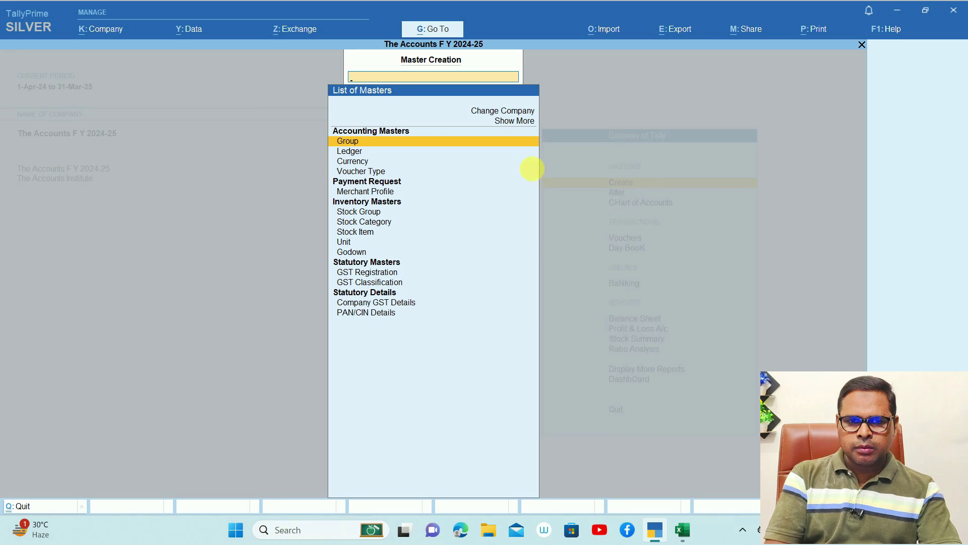
{"action": "left_click", "coordinate": [351, 152]}
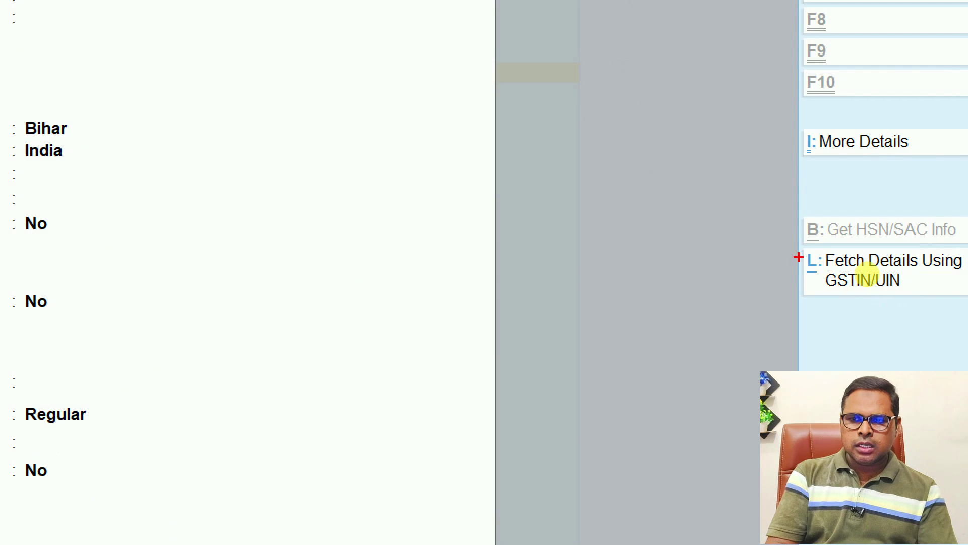
{"action": "mouse_move", "coordinate": [793, 237]}
{"action": "left_mouse_down"}
{"action": "mouse_move", "coordinate": [824, 294]}
{"action": "mouse_move", "coordinate": [965, 309]}
{"action": "left_mouse_up"}
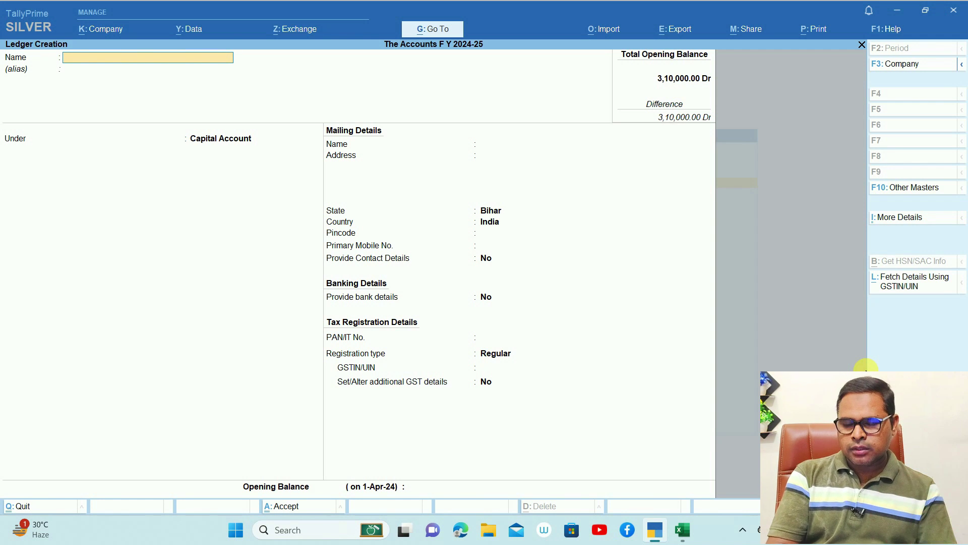
Fetch the ledger's party details using the GSTIN held in cell A9 of the GSTIN_Bulk workbook.
{"action": "left_click", "coordinate": [915, 283]}
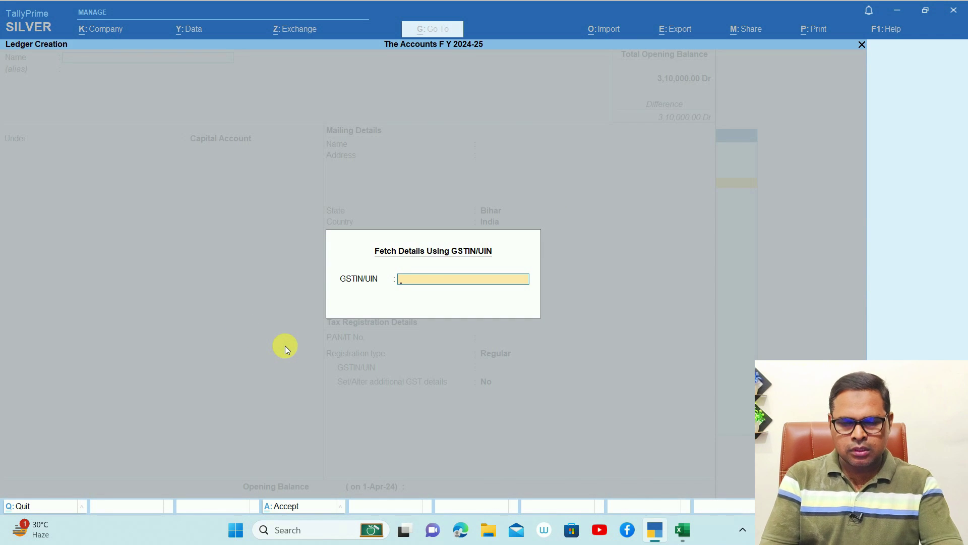
{"action": "key", "text": "alt+Tab"}
{"action": "key", "text": "alt+Tab"}
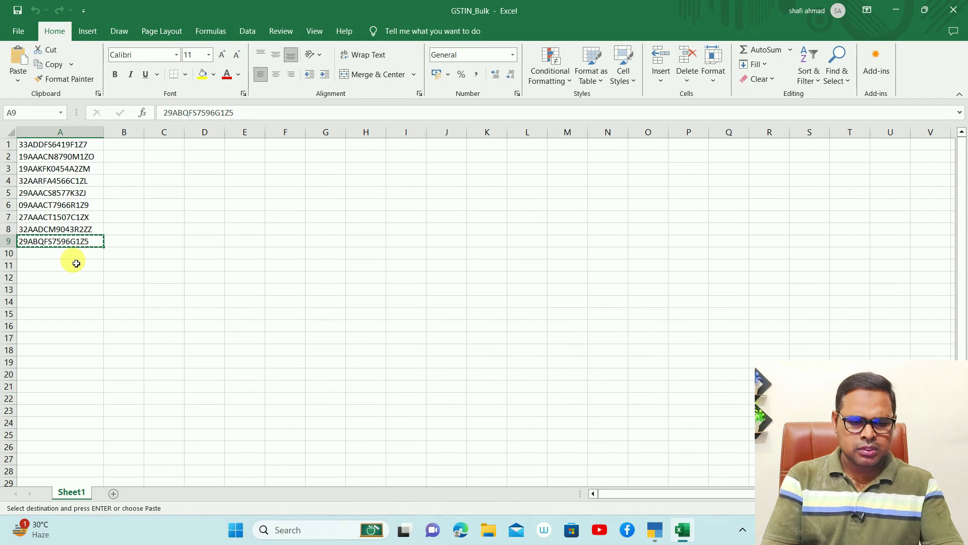
{"action": "key", "text": "alt+Tab"}
{"action": "key", "text": "ctrl+v"}
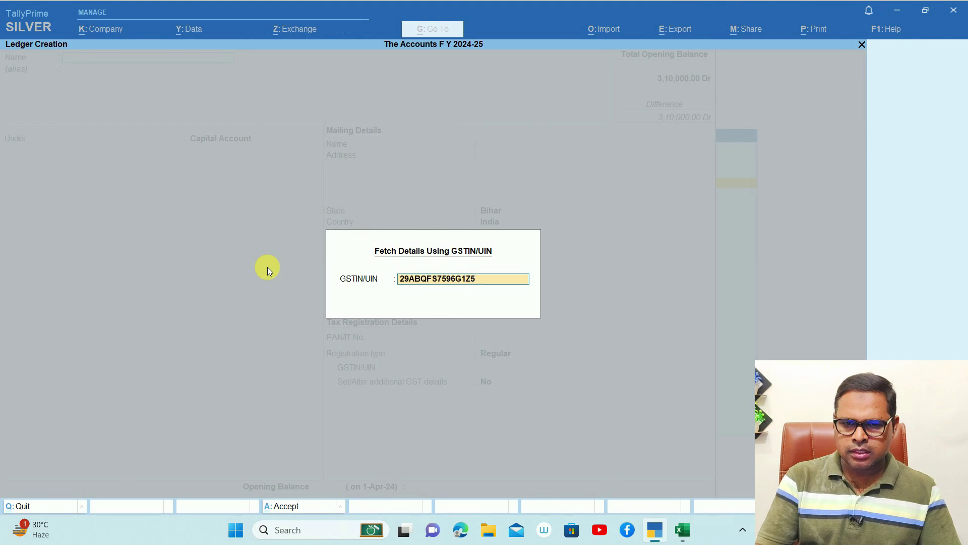
{"action": "key", "text": "Return"}
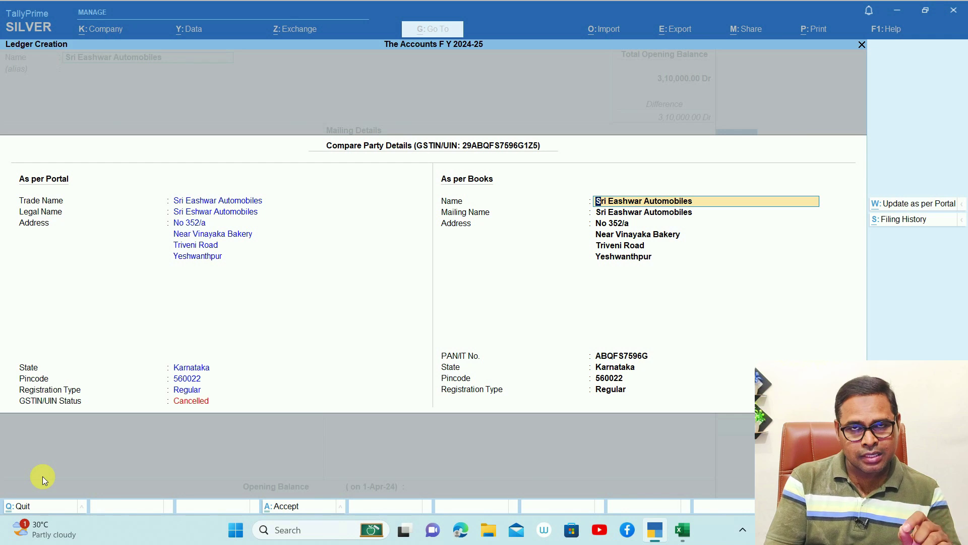
Close the party details comparison and discard the Sri Eashwar Automobiles ledger without saving it.
{"action": "key", "text": "Escape"}
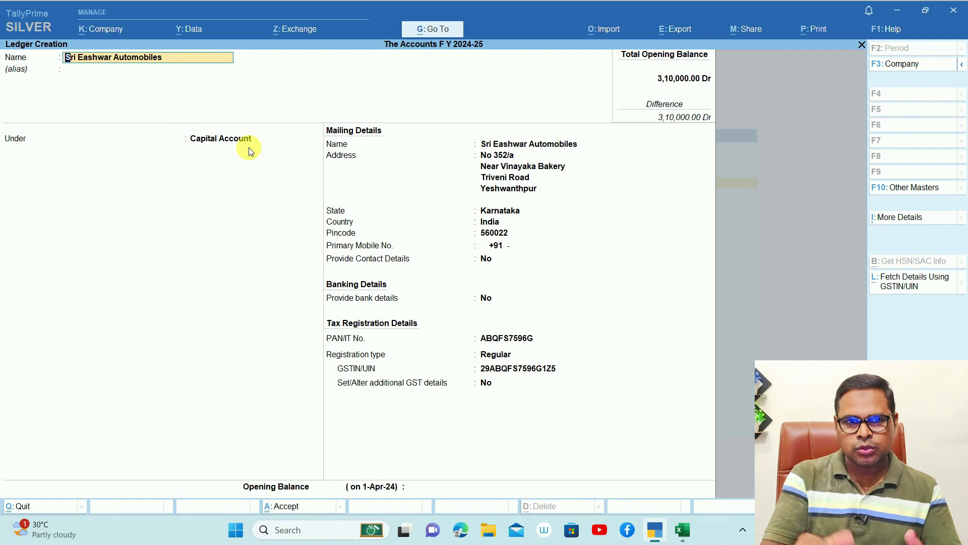
{"action": "key", "text": "Return"}
{"action": "key", "text": "Return"}
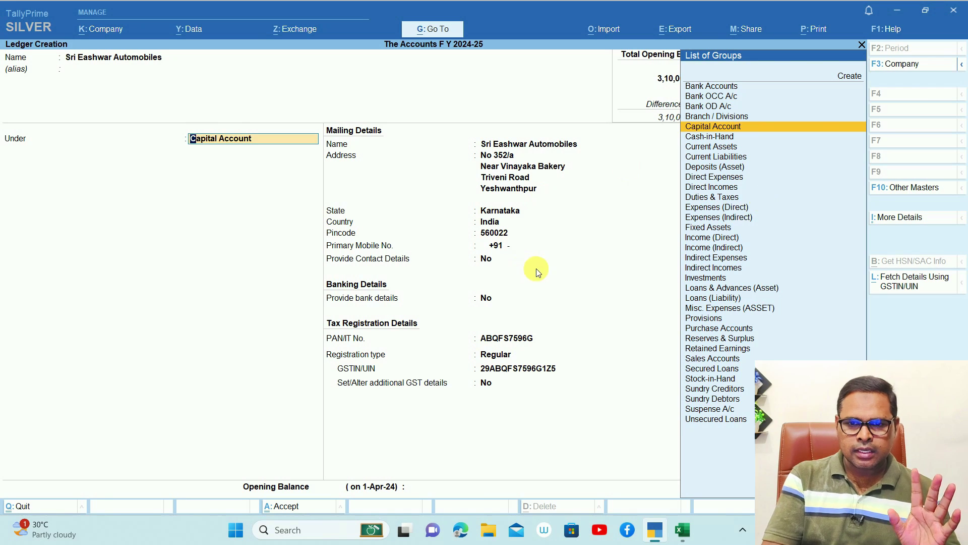
{"action": "key", "text": "Return"}
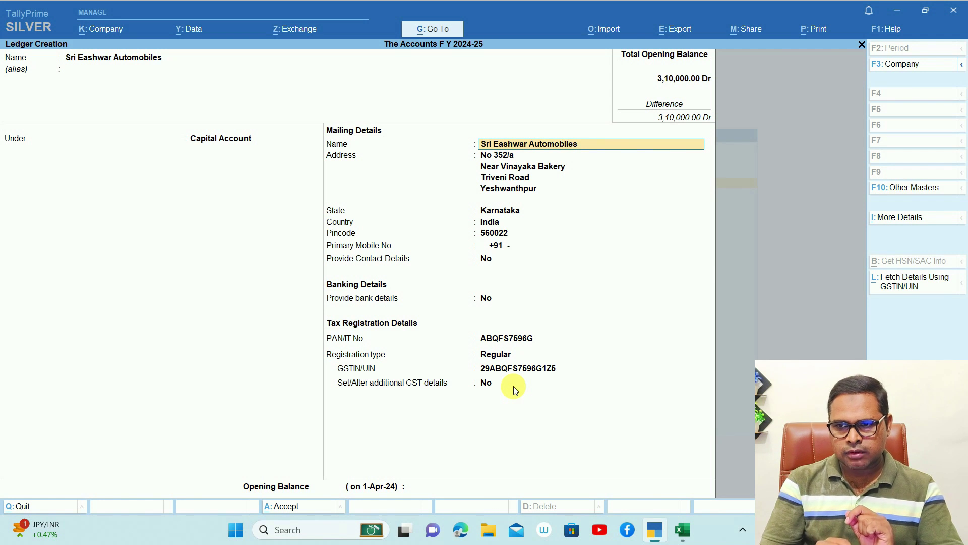
{"action": "key", "text": "Escape"}
{"action": "key", "text": "Escape"}
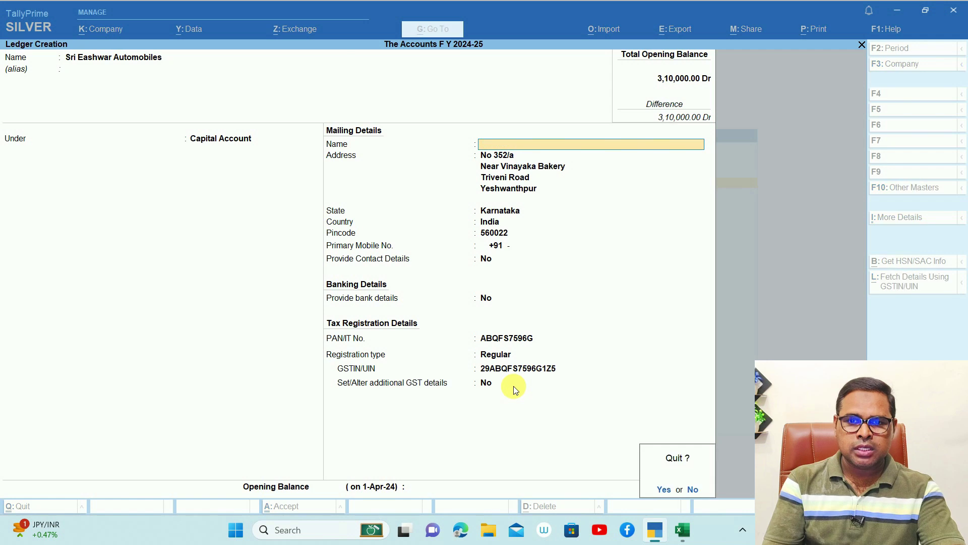
{"action": "key", "text": "y"}
{"action": "key", "text": "Return"}
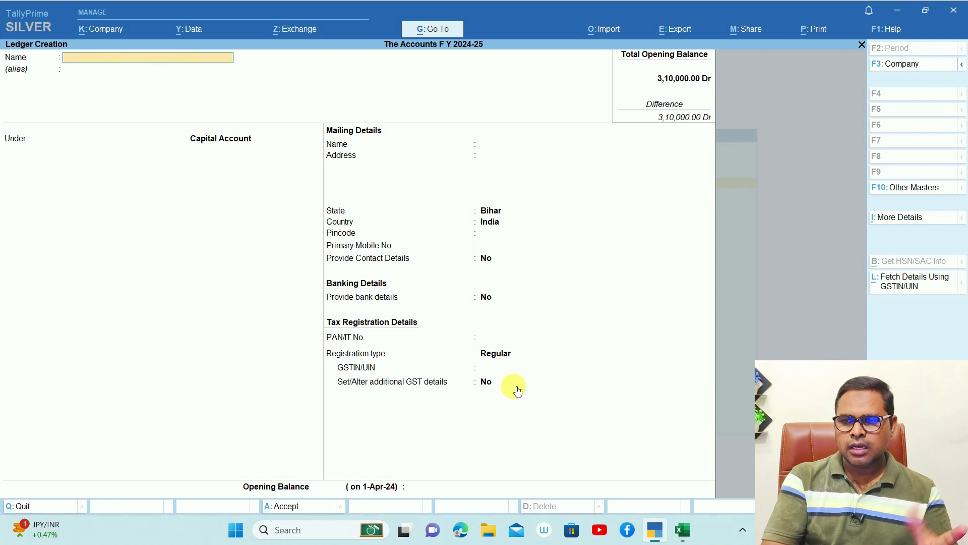
Fetch Acc Limited's party details using the GSTIN from cell A7 of GSTIN_Bulk and review its return filing history.
{"action": "left_click", "coordinate": [902, 286]}
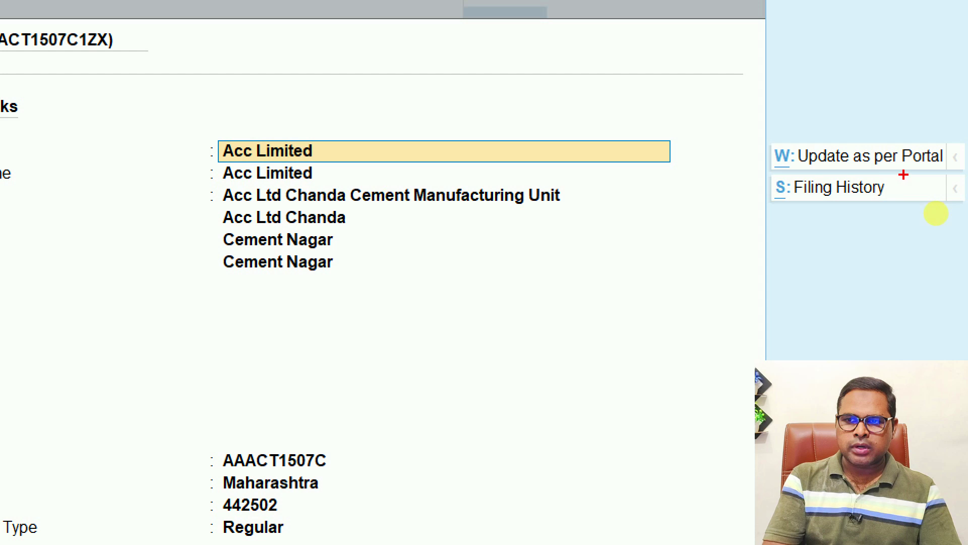
{"action": "mouse_move", "coordinate": [903, 174]}
{"action": "left_mouse_down"}
{"action": "mouse_move", "coordinate": [730, 202]}
{"action": "mouse_move", "coordinate": [910, 161]}
{"action": "left_mouse_up"}
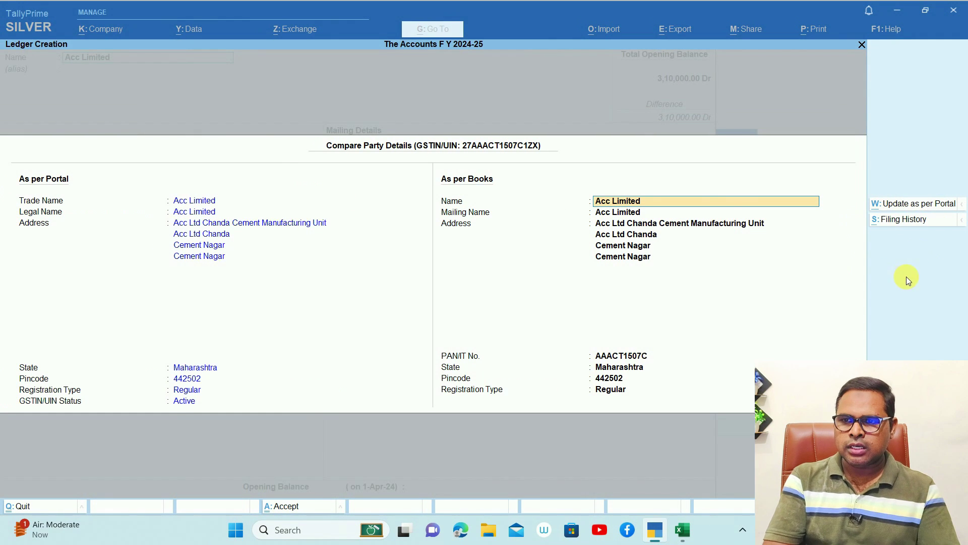
{"action": "left_click", "coordinate": [901, 222]}
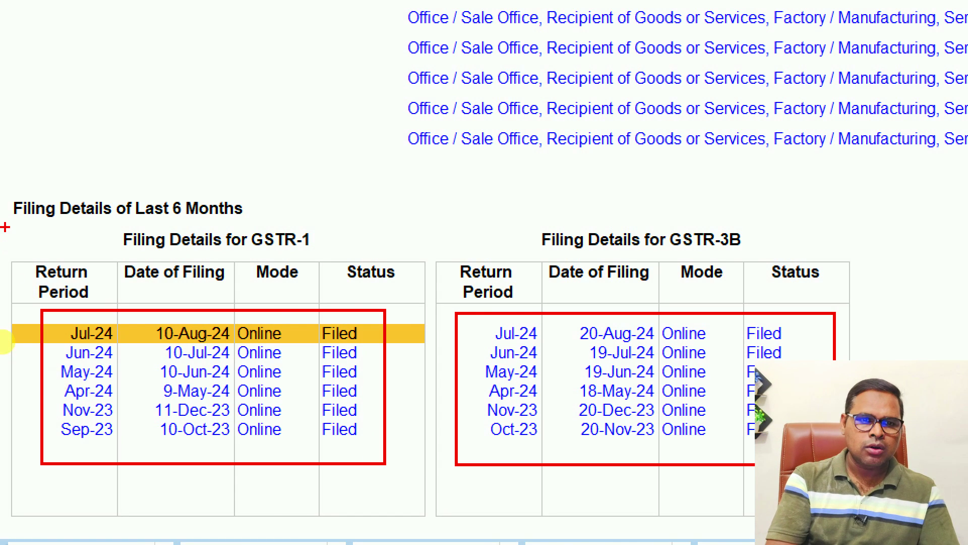
{"action": "mouse_move", "coordinate": [11, 186]}
{"action": "left_mouse_down"}
{"action": "mouse_move", "coordinate": [284, 223]}
{"action": "mouse_move", "coordinate": [300, 216]}
{"action": "left_mouse_up"}
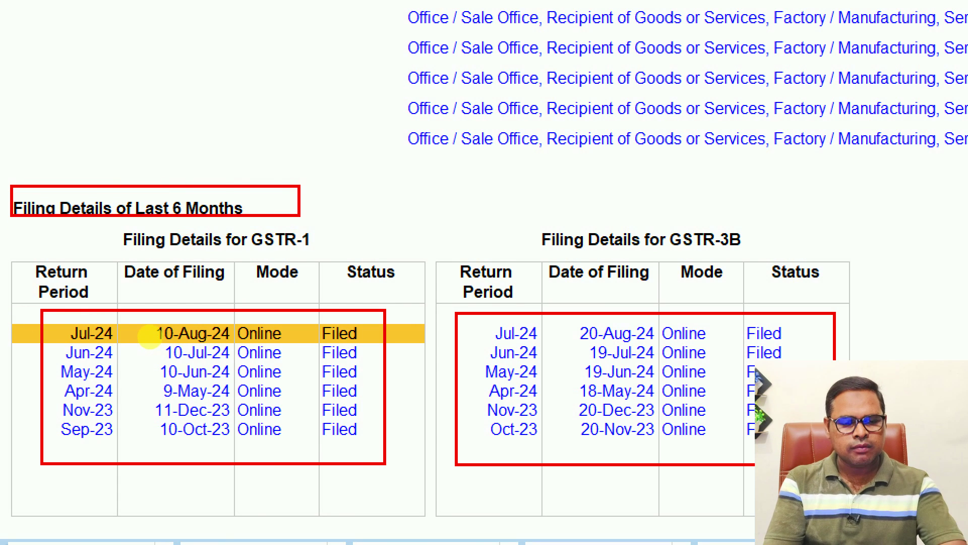
{"action": "key", "text": "Escape"}
{"action": "key", "text": "Escape"}
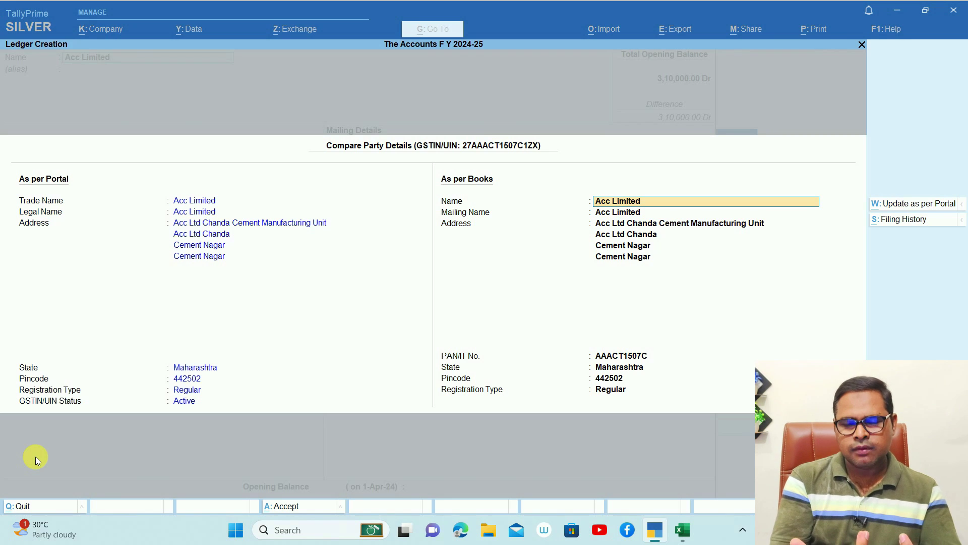
{"action": "key", "text": "Escape"}
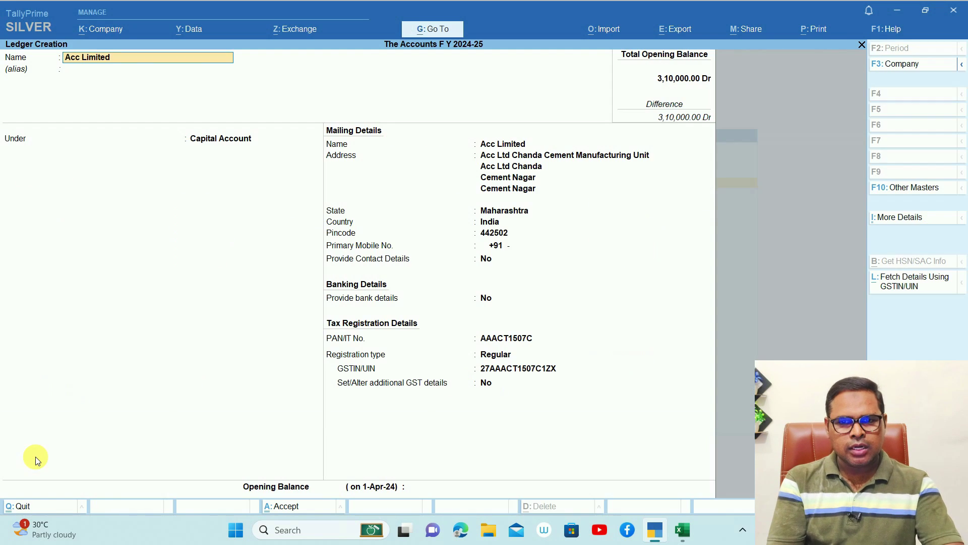
Place the Acc Limited ledger under the Sundry Debtors group and save it.
{"action": "key", "text": "Return"}
{"action": "key", "text": "Return"}
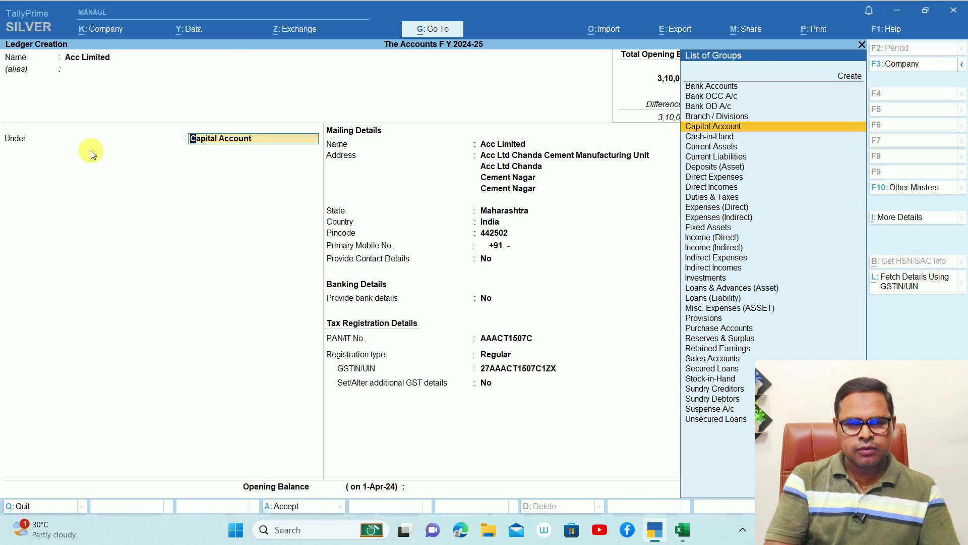
{"action": "type", "text": "Sun"}
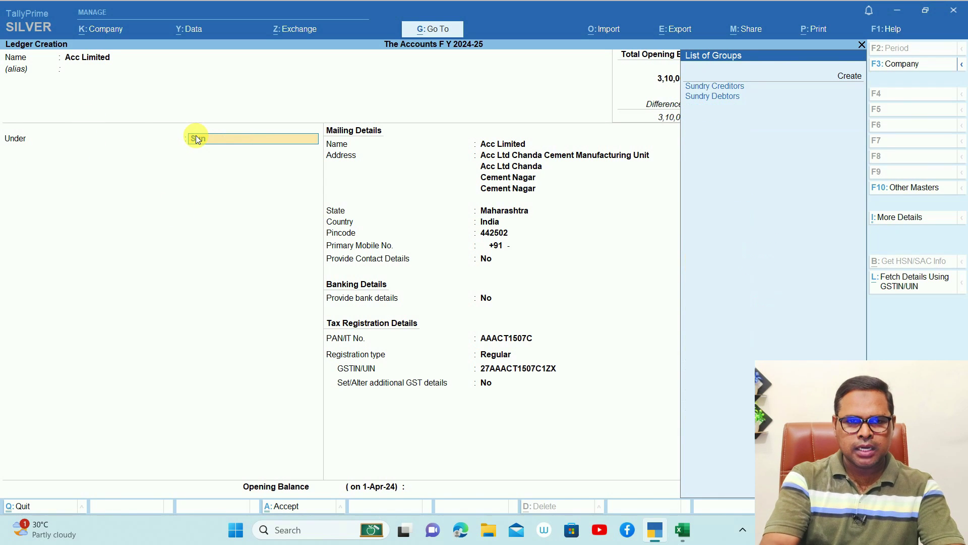
{"action": "key", "text": "Down"}
{"action": "key", "text": "Up"}
{"action": "key", "text": "Down"}
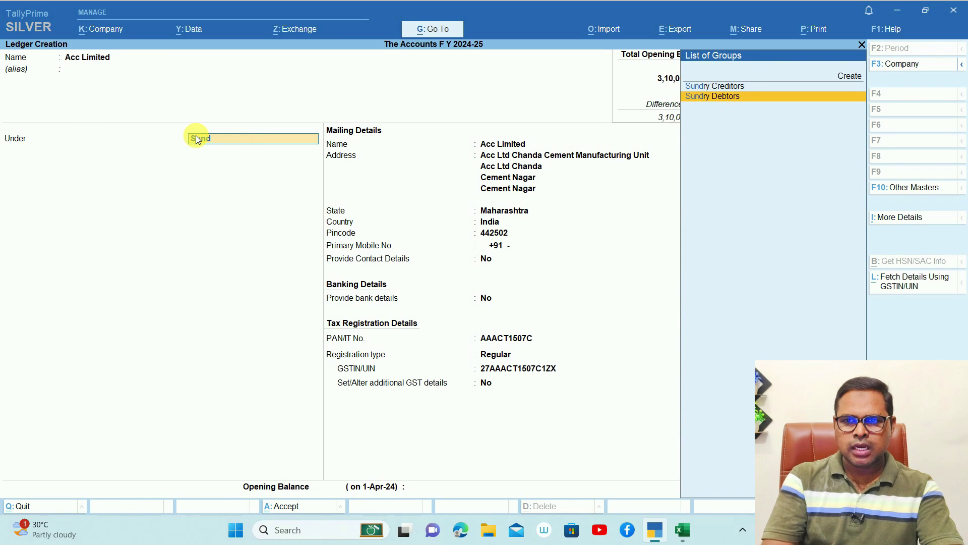
{"action": "key", "text": "Return"}
{"action": "key", "text": "Return"}
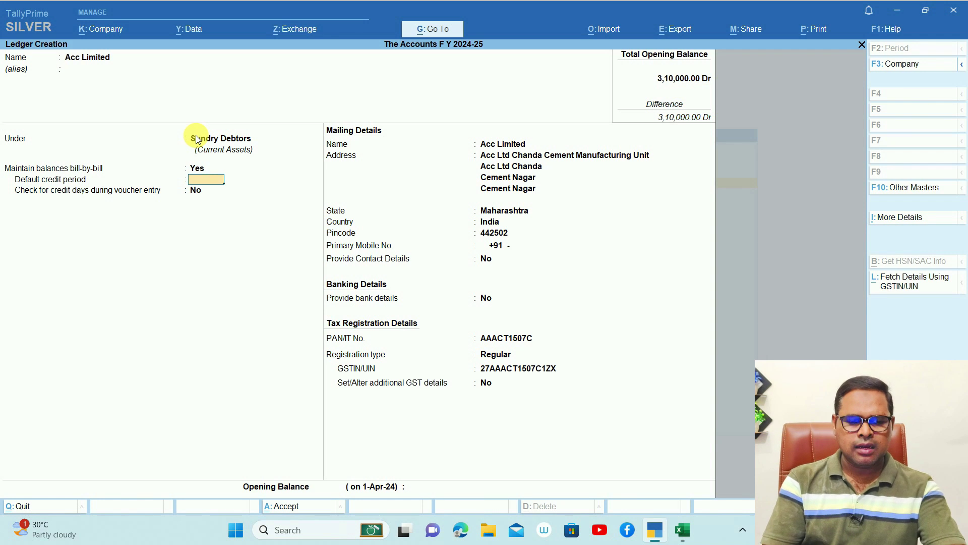
{"action": "key", "text": "ctrl+a"}
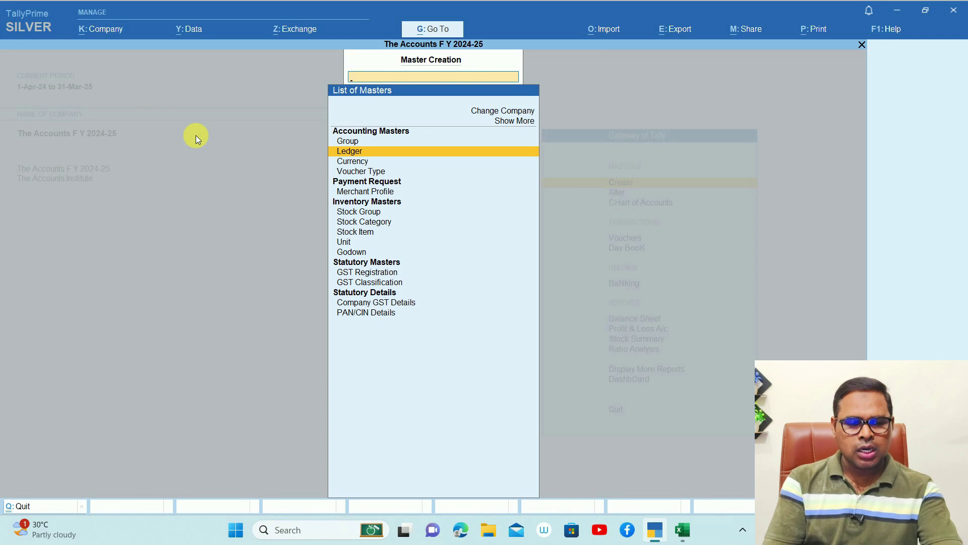
Open the Multi Creation of Ledger Using GSTIN/UIN feature from a blank ledger form.
{"action": "key", "text": "Return"}
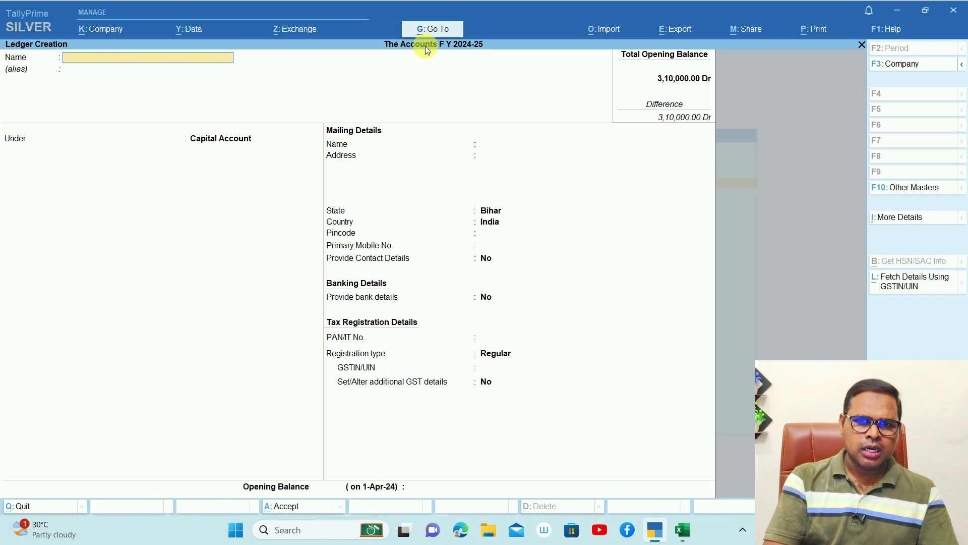
{"action": "left_click", "coordinate": [422, 31]}
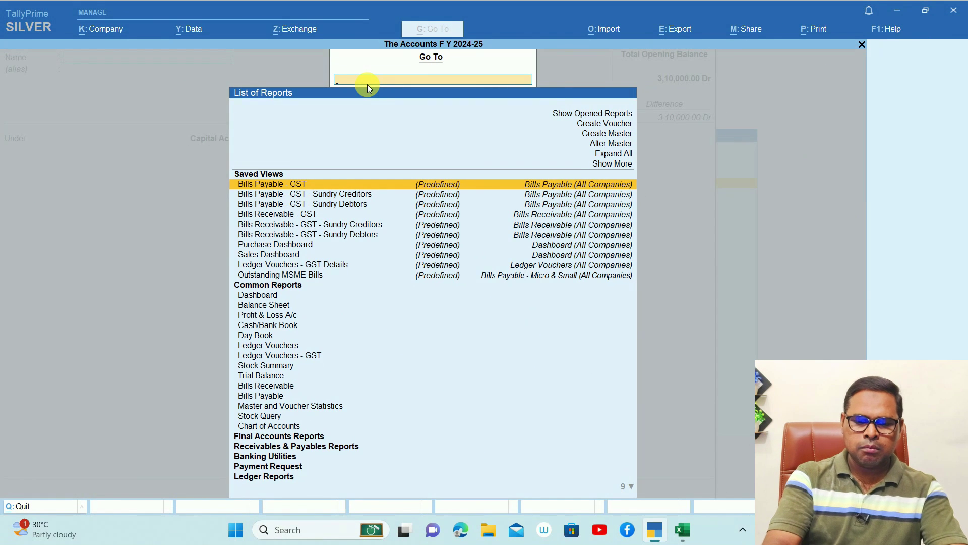
{"action": "type", "text": "Mu"}
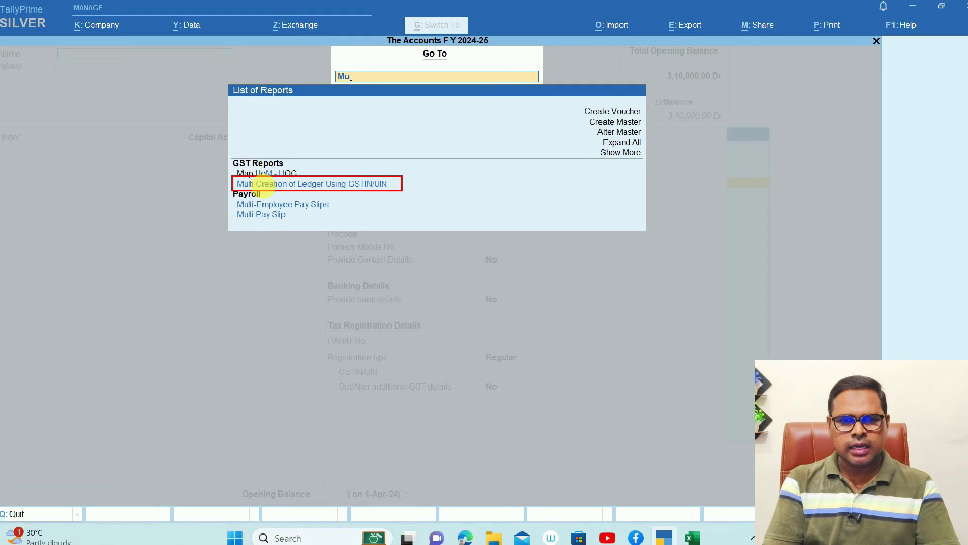
{"action": "left_click", "coordinate": [311, 182]}
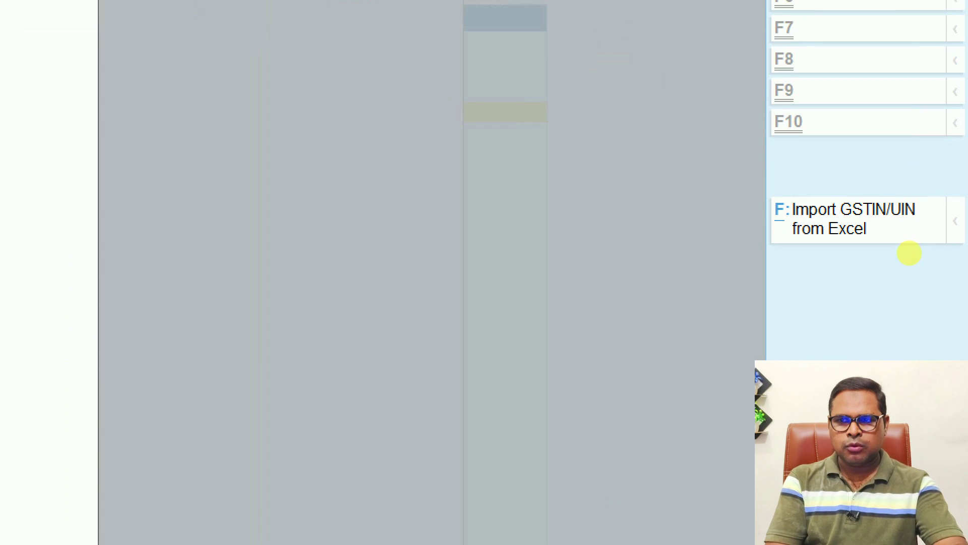
{"action": "mouse_move", "coordinate": [933, 230]}
{"action": "left_mouse_down"}
{"action": "mouse_move", "coordinate": [951, 156]}
{"action": "mouse_move", "coordinate": [958, 260]}
{"action": "mouse_move", "coordinate": [952, 189]}
{"action": "left_mouse_up"}
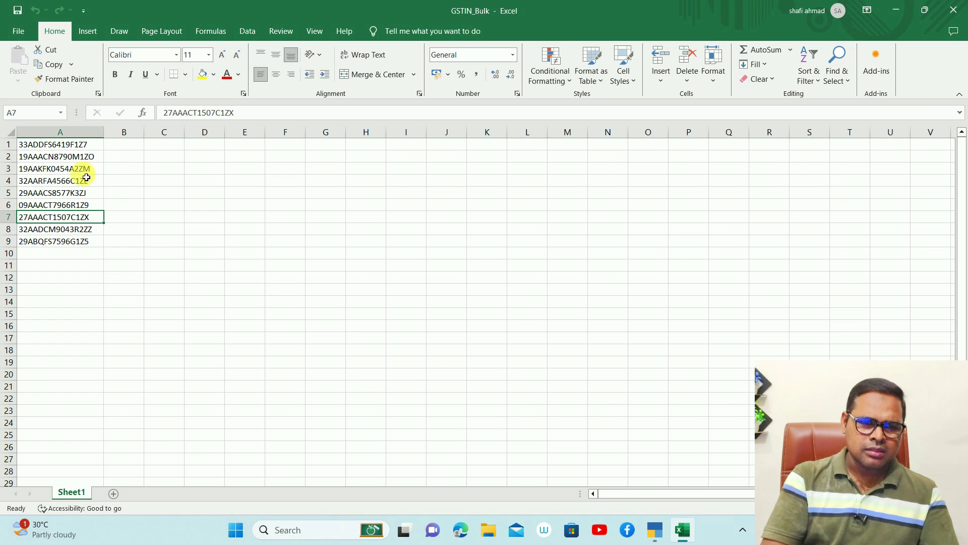
Check the GSTIN list in column A of the GSTIN_Bulk workbook in Excel and return to TallyPrime.
{"action": "left_click", "coordinate": [71, 144]}
{"action": "left_click_drag", "start_coordinate": [67, 199], "coordinate": [63, 293]}
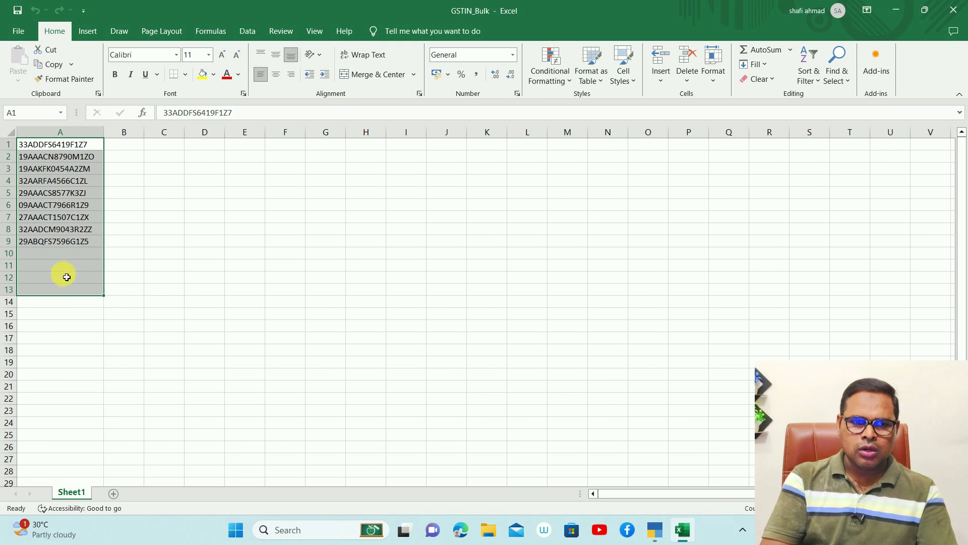
{"action": "left_click", "coordinate": [67, 276]}
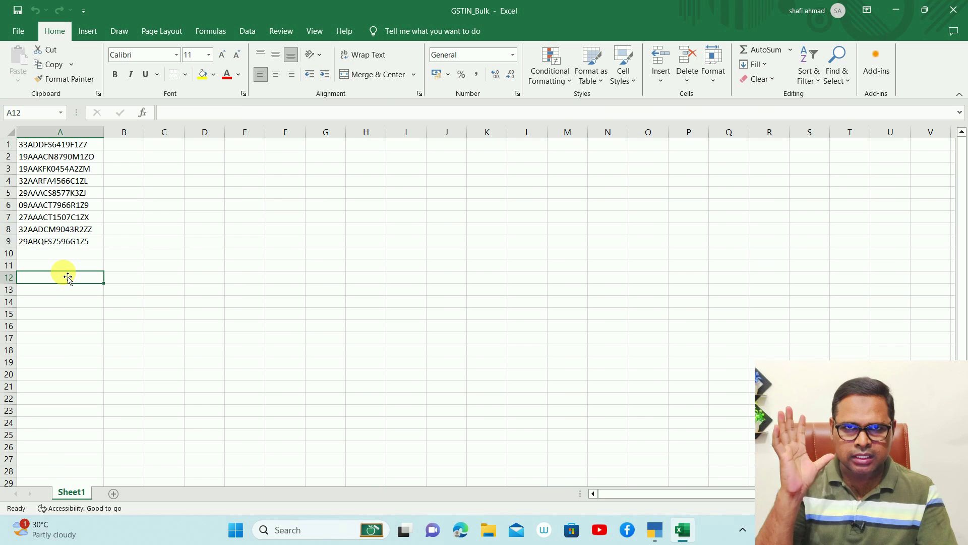
{"action": "key", "text": "alt+Tab"}
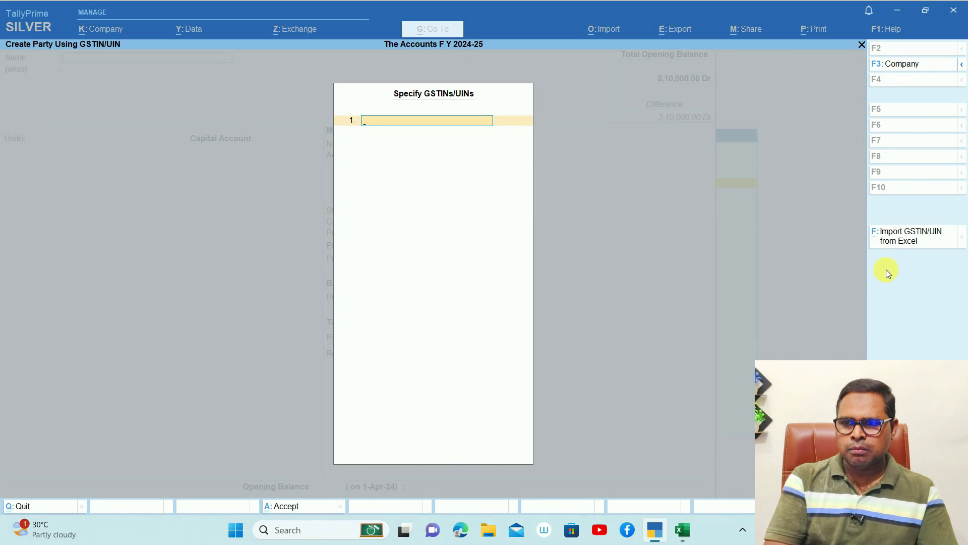
Start the GSTIN import from Excel with a specified file path, and copy the path of the Desktop's VoC folder in File Explorer.
{"action": "left_click", "coordinate": [900, 243]}
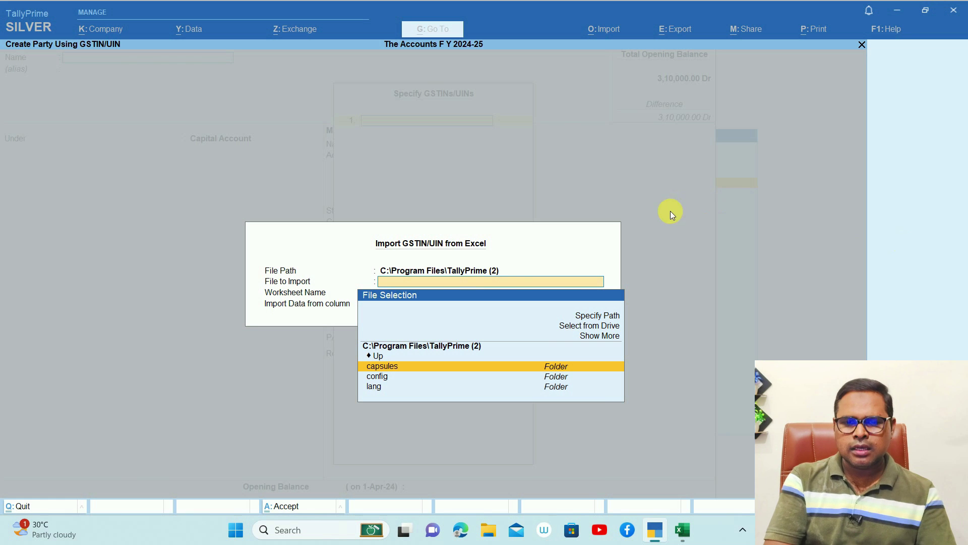
{"action": "left_click", "coordinate": [600, 315]}
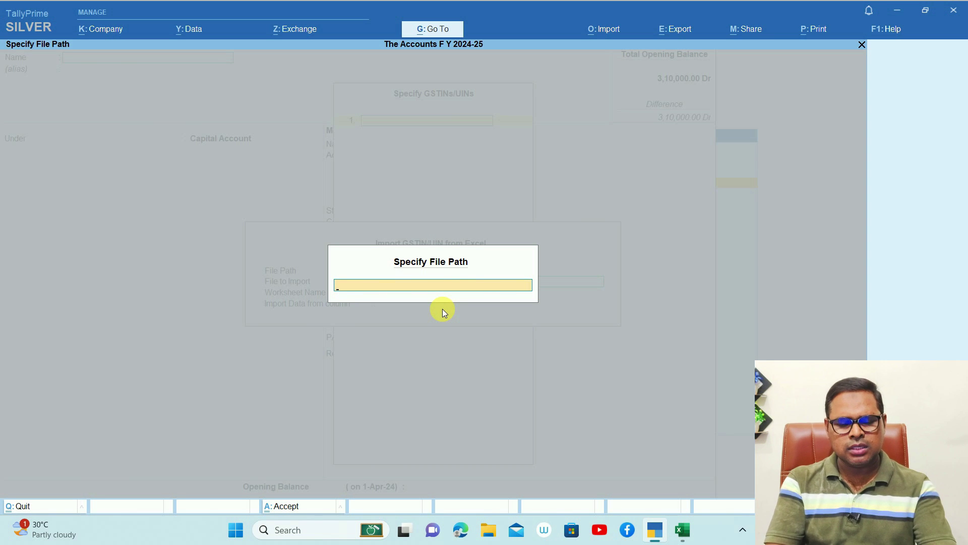
{"action": "key", "text": "super+e"}
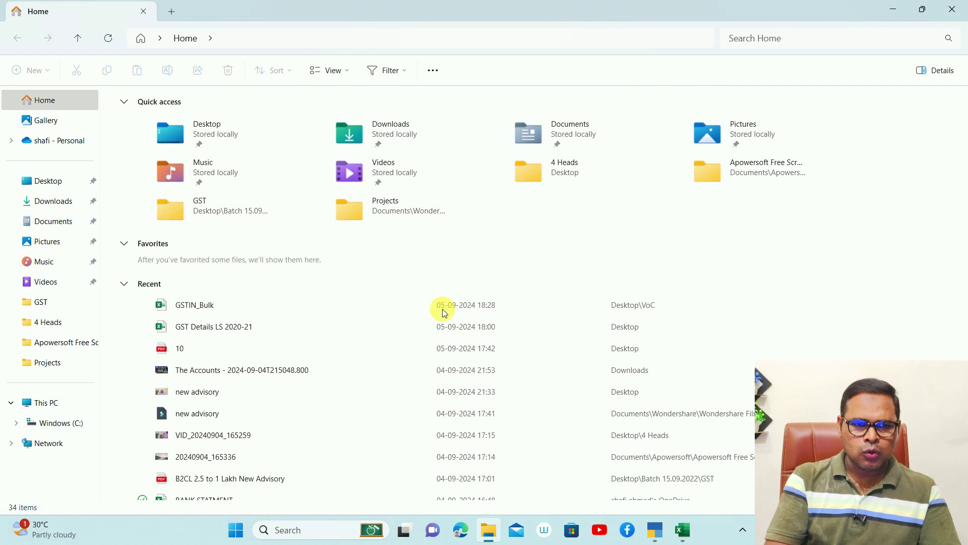
{"action": "left_click", "coordinate": [58, 187]}
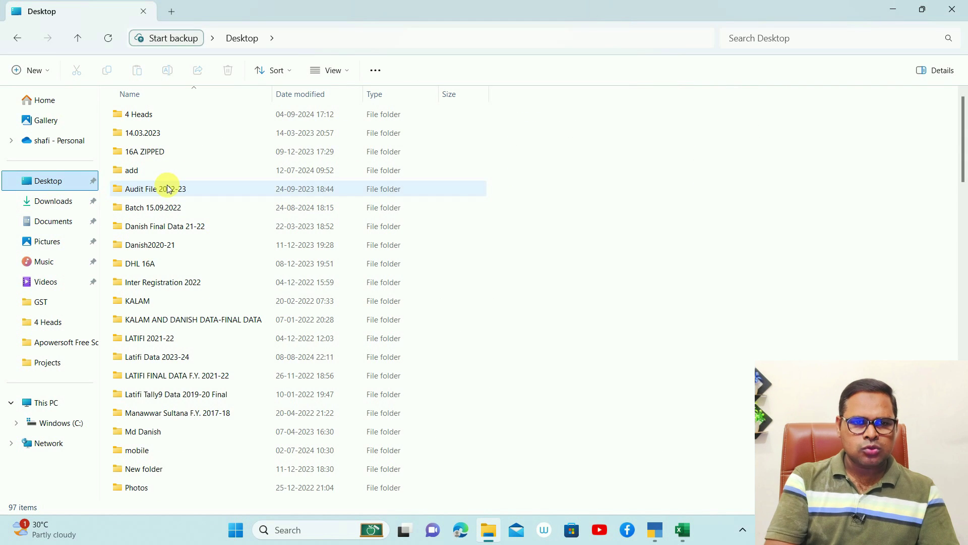
{"action": "left_click", "coordinate": [162, 388]}
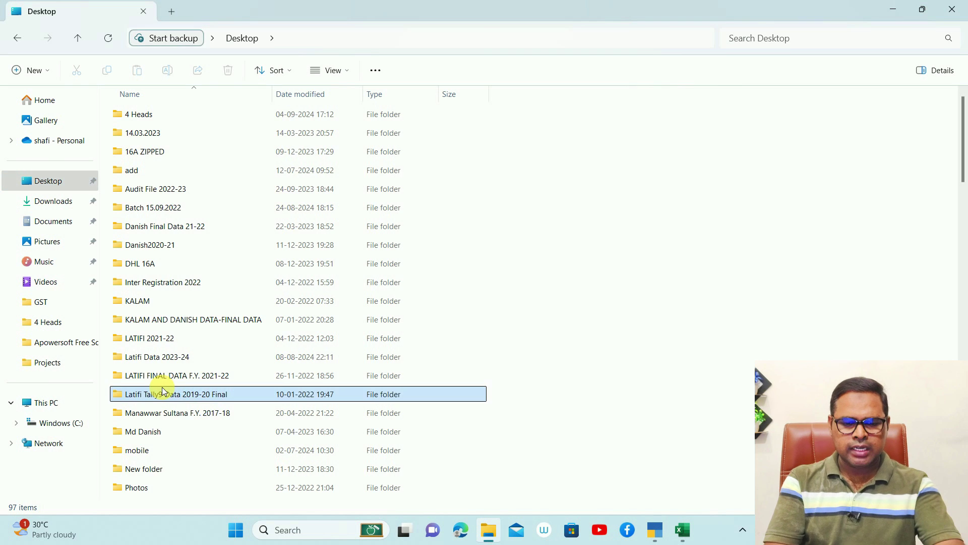
{"action": "key", "text": "v"}
{"action": "key", "text": "o"}
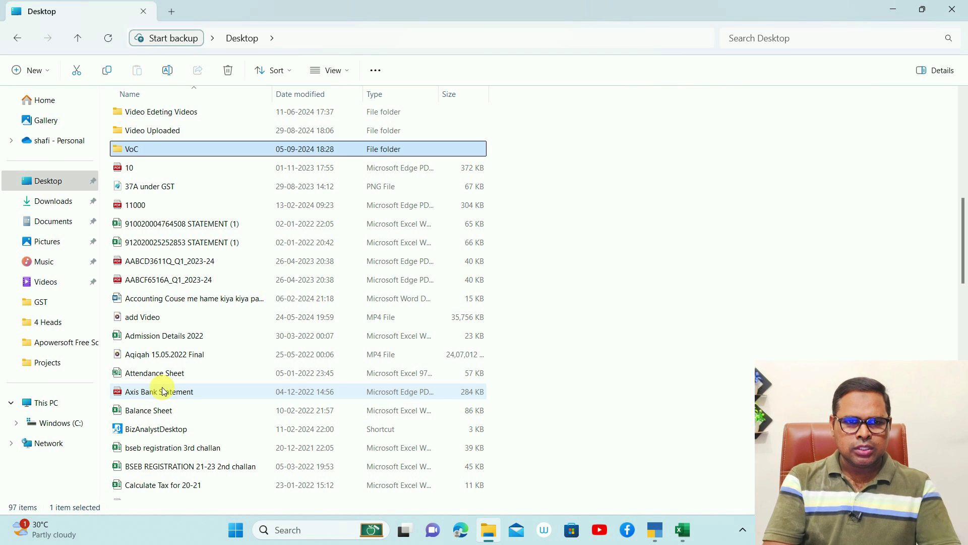
{"action": "double_click", "coordinate": [133, 151]}
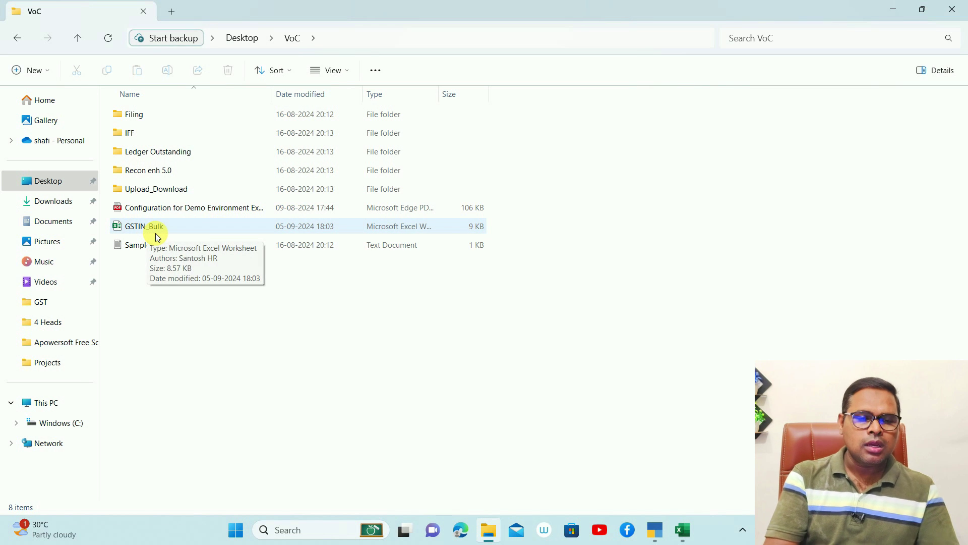
{"action": "left_click", "coordinate": [336, 39]}
{"action": "key", "text": "ctrl+c"}
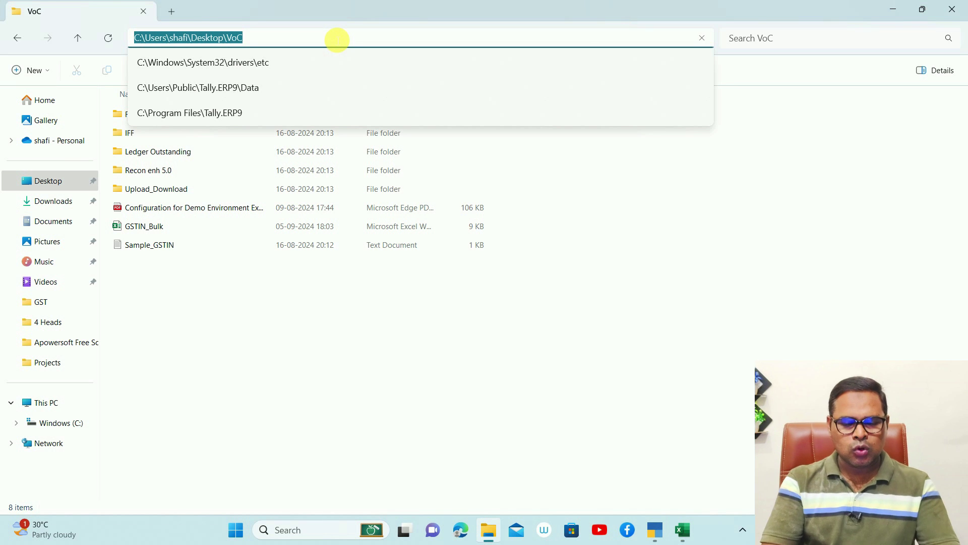
Return to TallyPrime and set the import file path to the copied VoC folder path.
{"action": "key", "text": "Escape"}
{"action": "key", "text": "alt+Tab"}
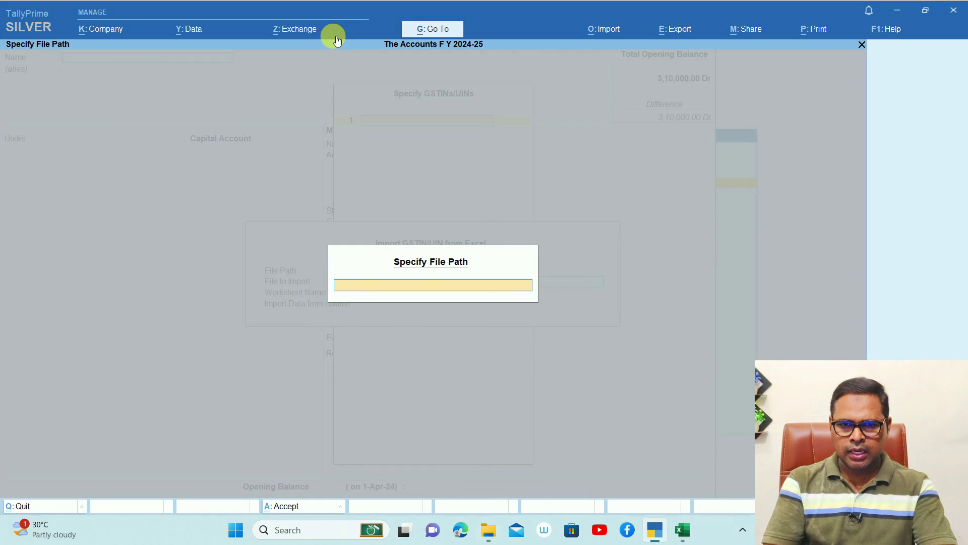
{"action": "key", "text": "ctrl+v"}
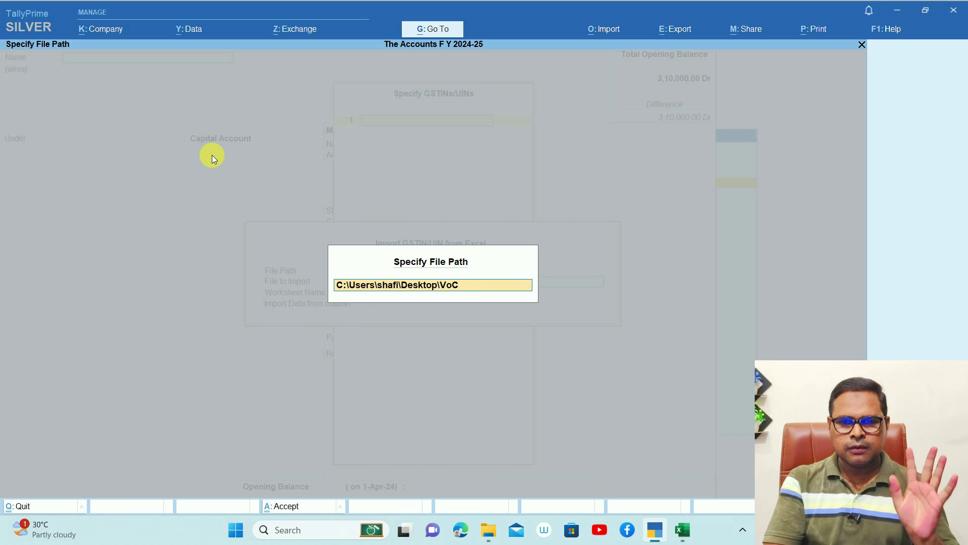
{"action": "key", "text": "Return"}
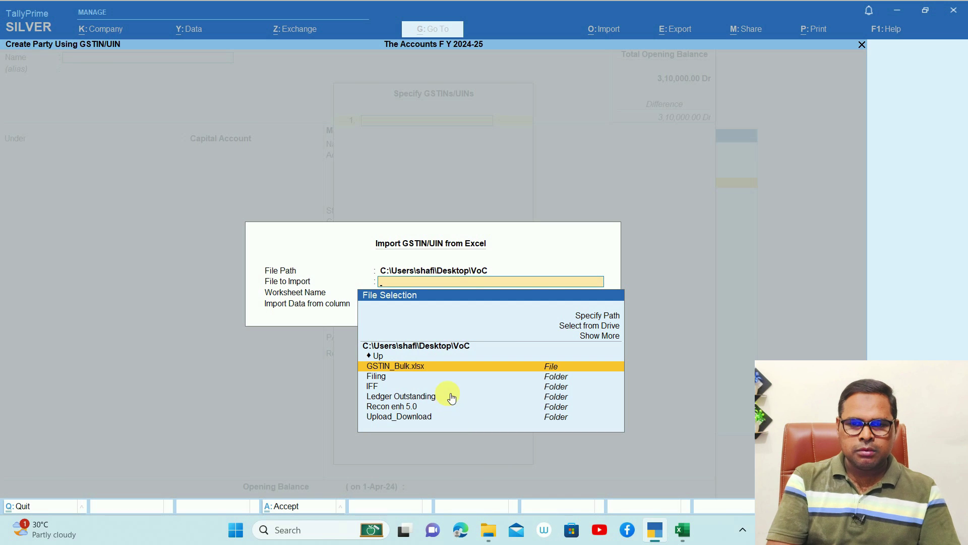
Import the GSTINs from column A of Sheet1 in GSTIN_Bulk.xlsx and fetch the party details for the whole list.
{"action": "left_click", "coordinate": [450, 370]}
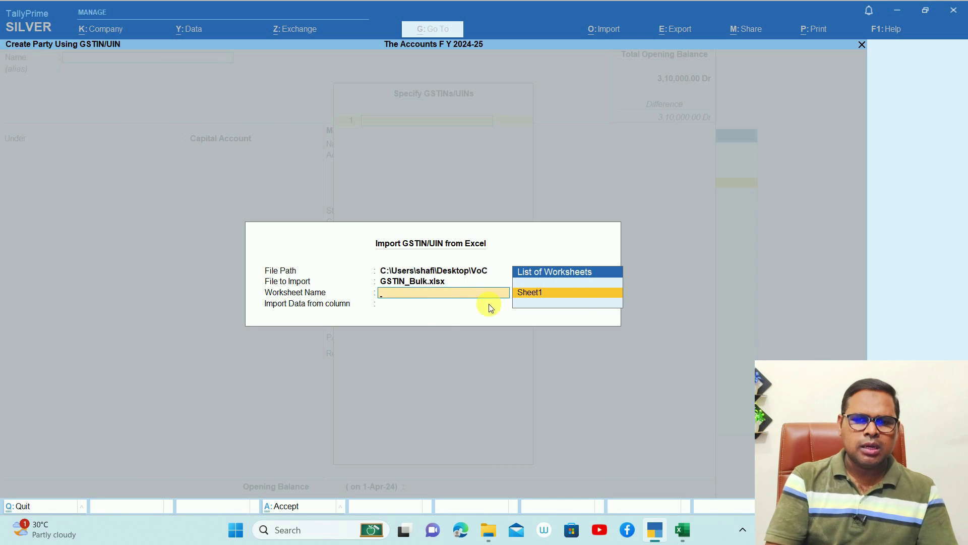
{"action": "left_click", "coordinate": [529, 296]}
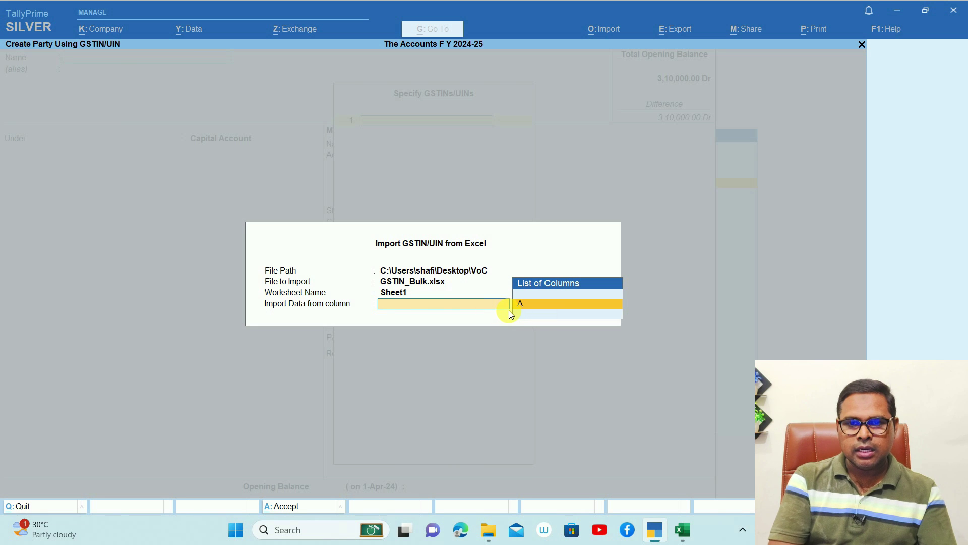
{"action": "key", "text": "Return"}
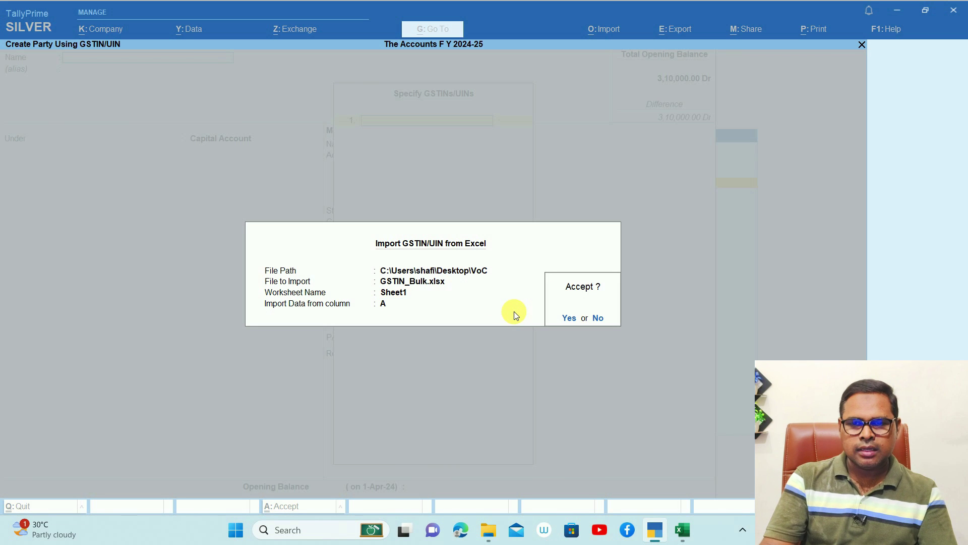
{"action": "key", "text": "Return"}
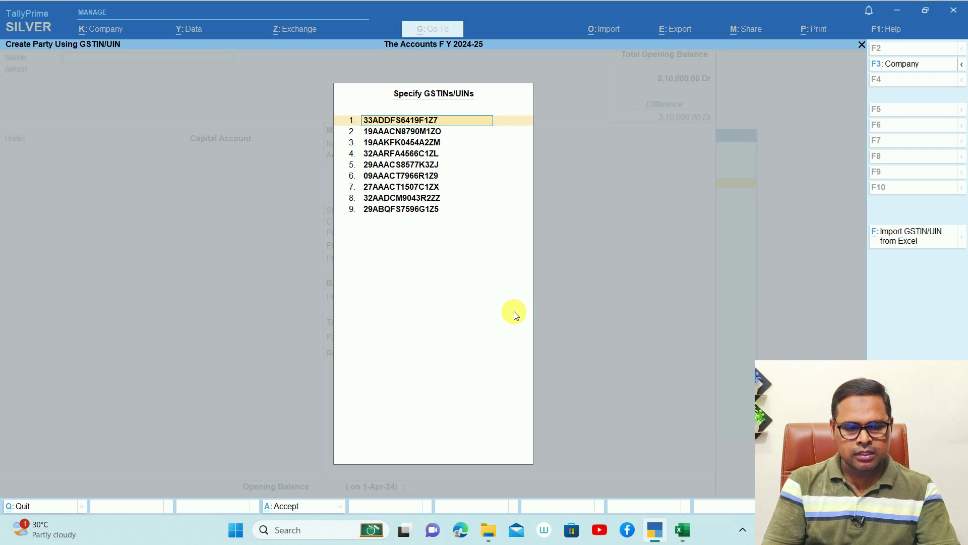
{"action": "key", "text": "ctrl"}
{"action": "key", "text": "ctrl+a"}
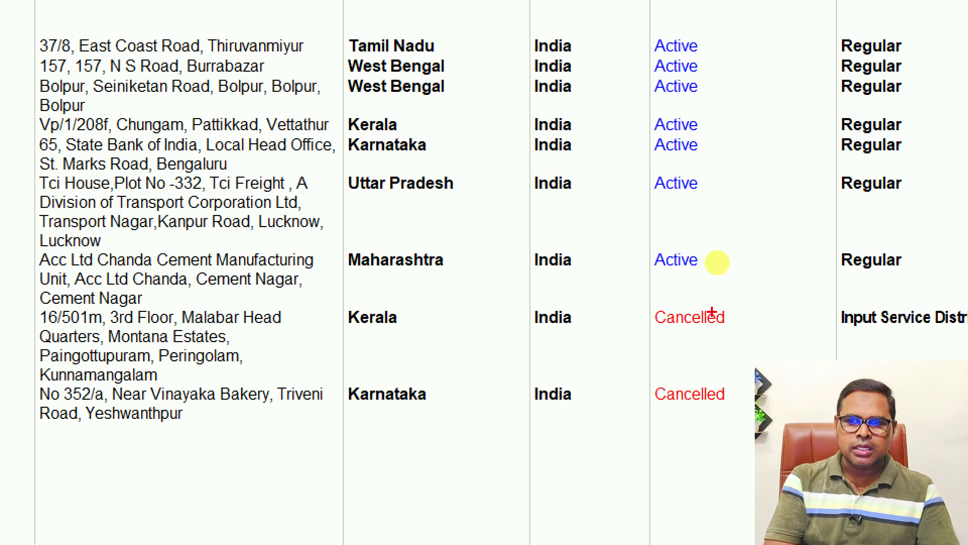
{"action": "mouse_move", "coordinate": [712, 304]}
{"action": "left_mouse_down"}
{"action": "mouse_move", "coordinate": [755, 465]}
{"action": "mouse_move", "coordinate": [684, 278]}
{"action": "left_mouse_up"}
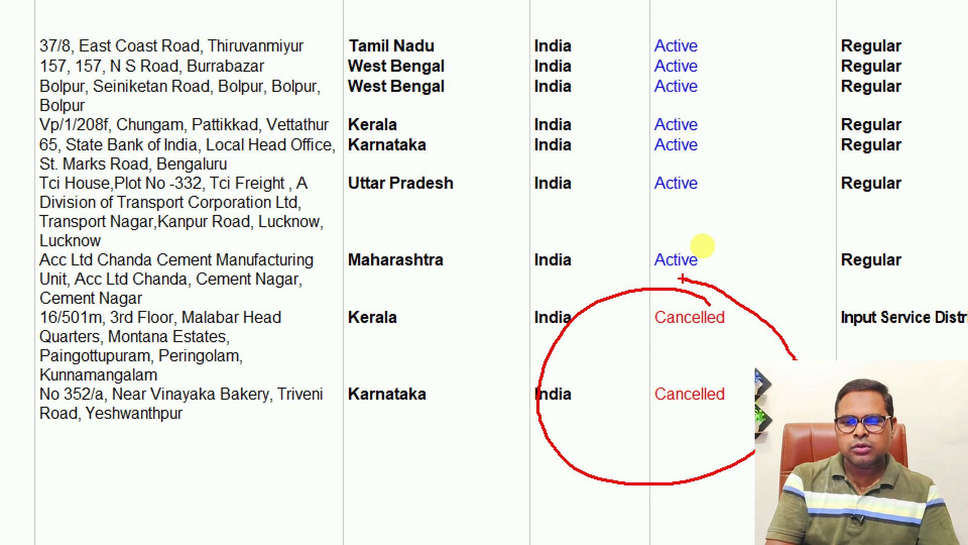
{"action": "key", "text": "Escape"}
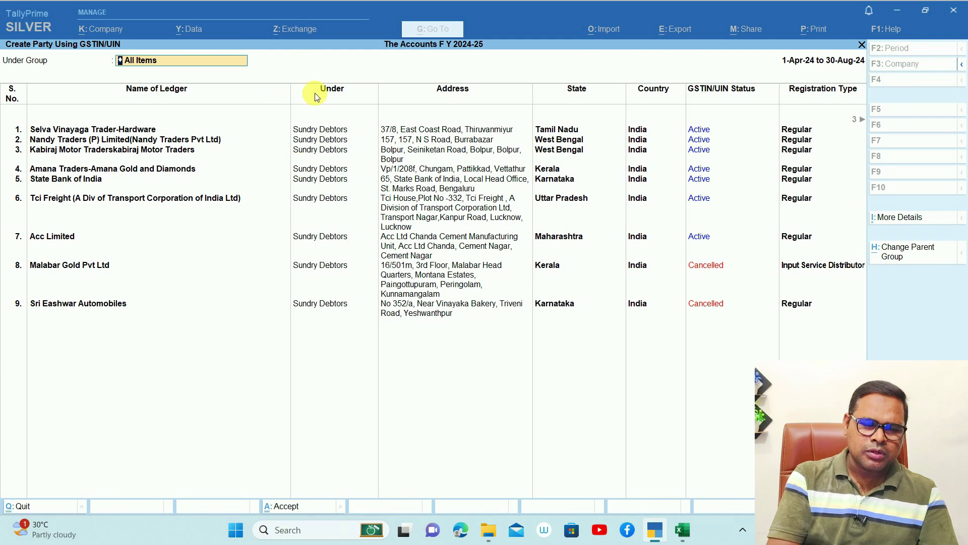
{"action": "key", "text": "ctrl+1"}
{"action": "left_click", "coordinate": [322, 166]}
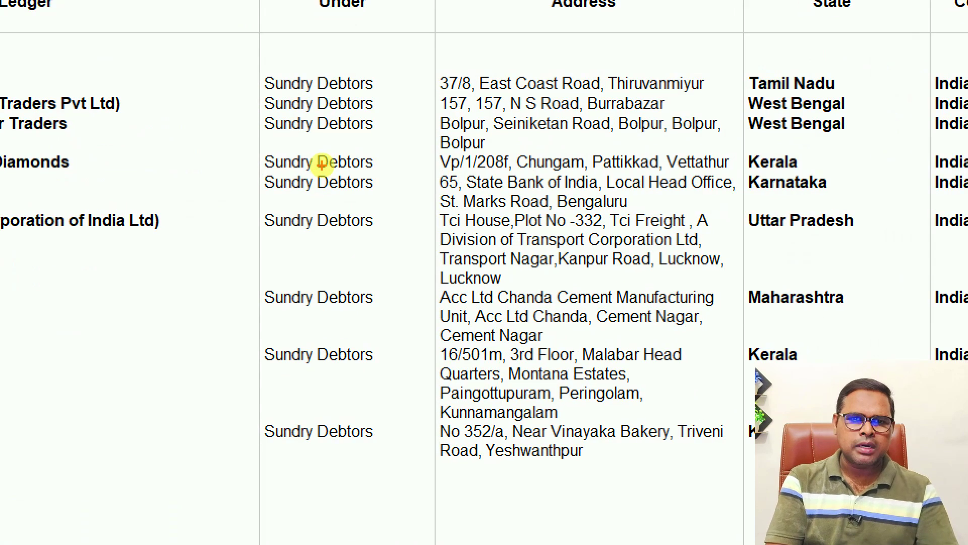
{"action": "left_click_drag", "start_coordinate": [247, 60], "coordinate": [407, 489]}
{"action": "key", "text": "Escape"}
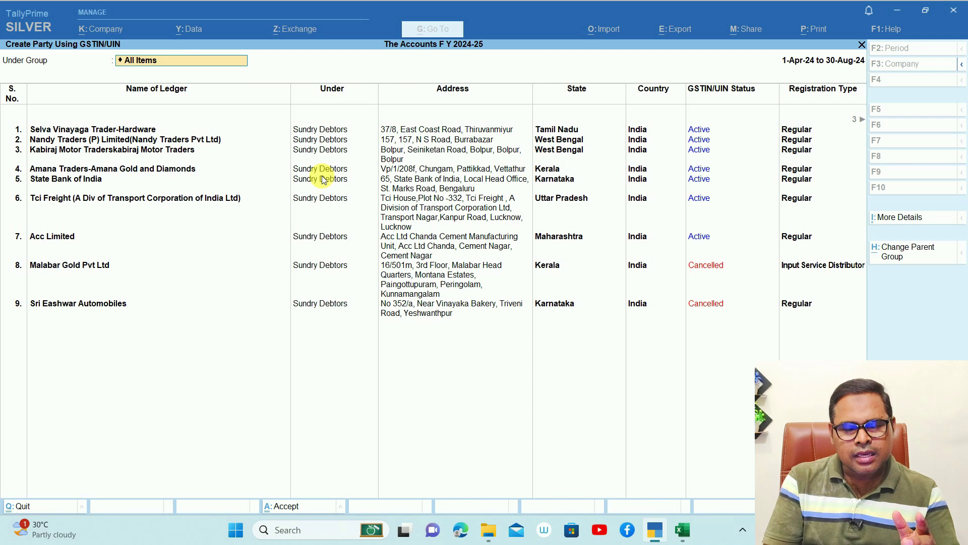
Keep All Items as the group filter and save all the fetched parties as ledgers in bulk.
{"action": "key", "text": "Return"}
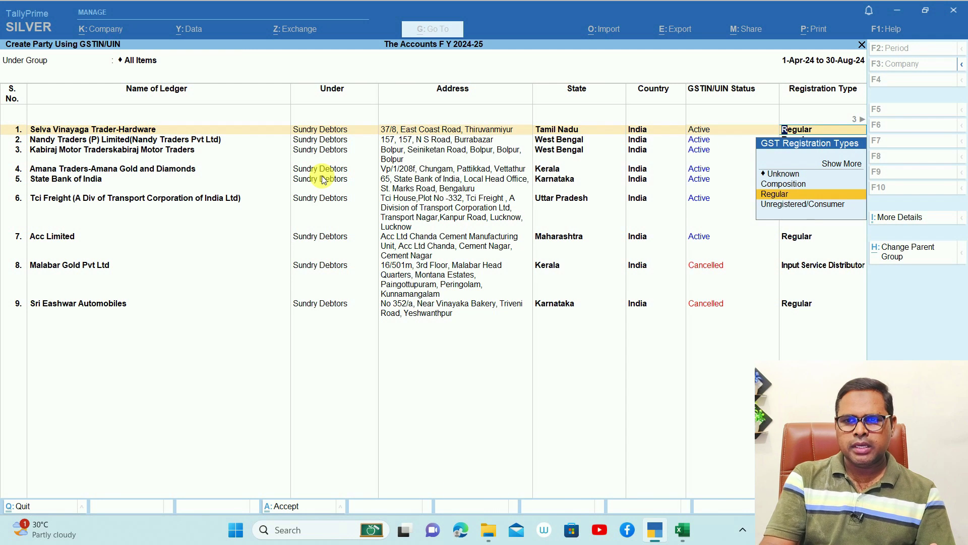
{"action": "key", "text": "Return"}
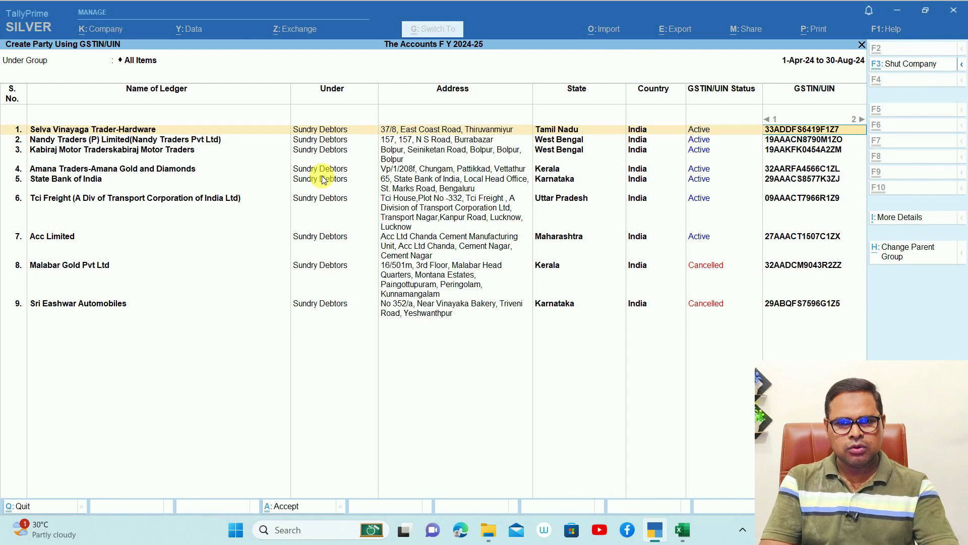
{"action": "key", "text": "ctrl+a"}
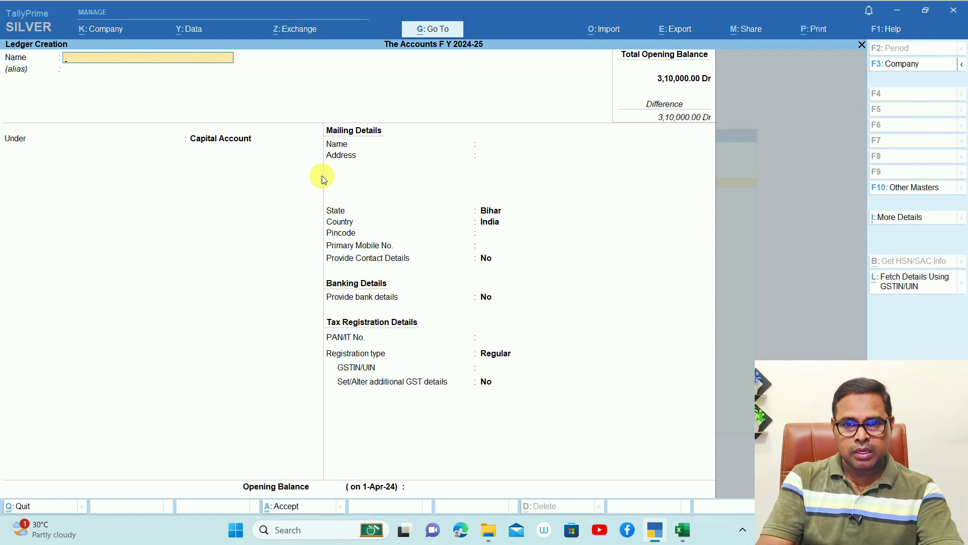
Leave ledger creation and open the list of ledgers for alteration.
{"action": "key", "text": "Escape"}
{"action": "key", "text": "Down"}
{"action": "key", "text": "Down"}
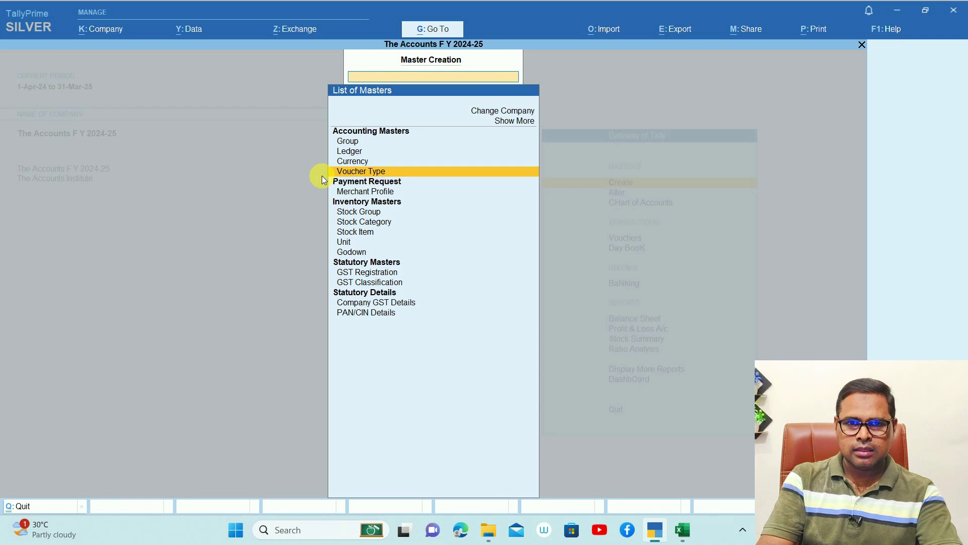
{"action": "key", "text": "Escape"}
{"action": "key", "text": "Down"}
{"action": "key", "text": "Return"}
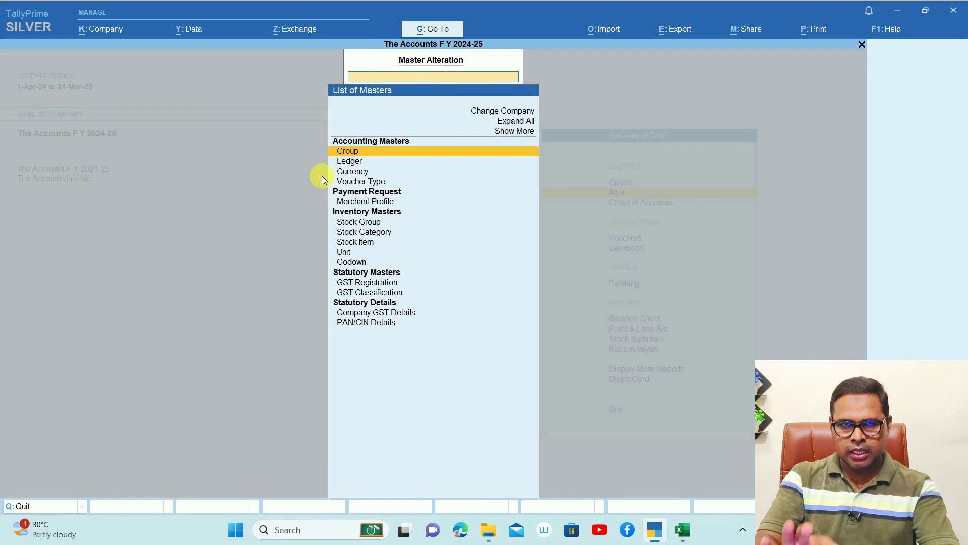
{"action": "key", "text": "Down"}
{"action": "key", "text": "Return"}
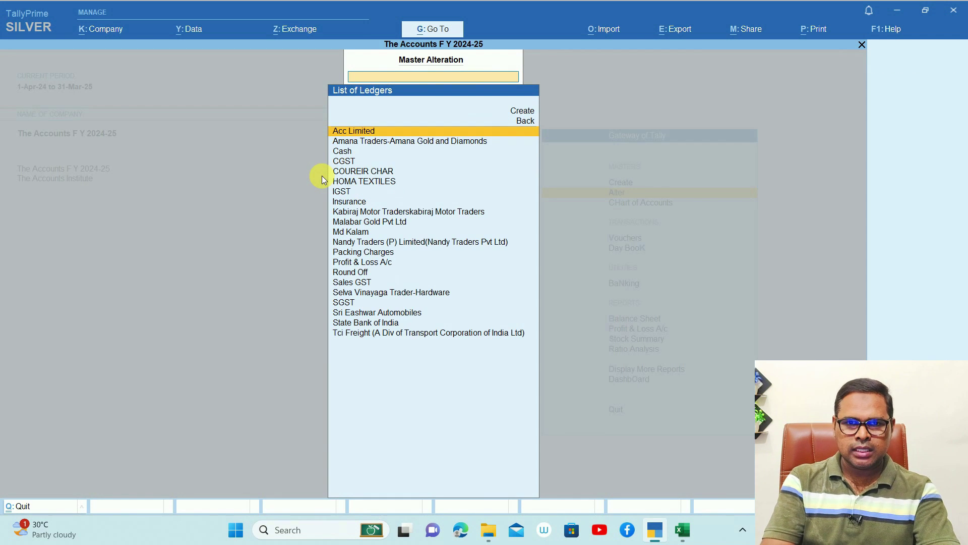
Look through the ledger list for the newly created parties and open the Malabar Gold Pvt Ltd ledger to check its details.
{"action": "key", "text": "Down"}
{"action": "key", "text": "Down"}
{"action": "key", "text": "Down"}
{"action": "key", "text": "Down"}
{"action": "key", "text": "Down"}
{"action": "key", "text": "Down"}
{"action": "key", "text": "Down"}
{"action": "key", "text": "Down"}
{"action": "key", "text": "Down"}
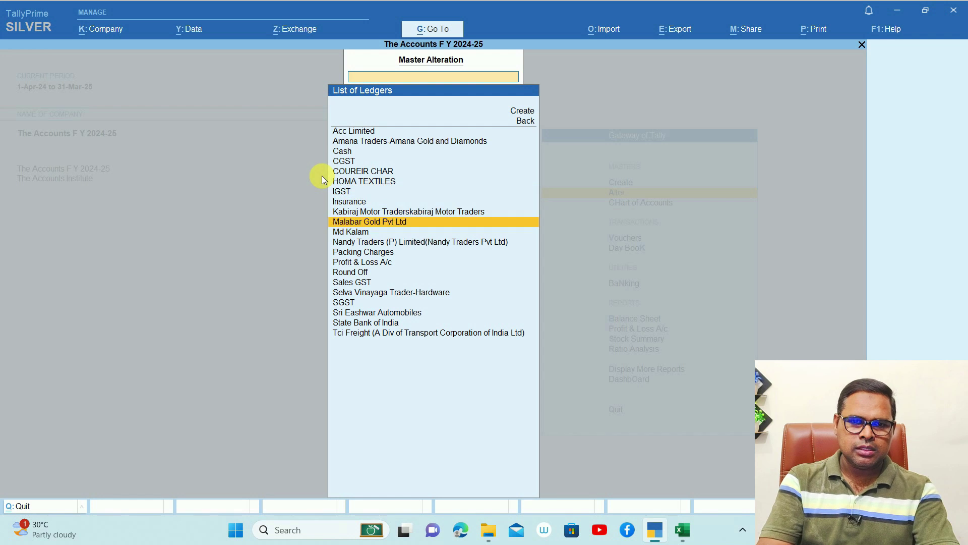
{"action": "key", "text": "Up"}
{"action": "key", "text": "Up"}
{"action": "key", "text": "Up"}
{"action": "key", "text": "Up"}
{"action": "key", "text": "Up"}
{"action": "key", "text": "Up"}
{"action": "key", "text": "Up"}
{"action": "key", "text": "Down"}
{"action": "key", "text": "Down"}
{"action": "key", "text": "Down"}
{"action": "key", "text": "Down"}
{"action": "key", "text": "Down"}
{"action": "key", "text": "Down"}
{"action": "key", "text": "Down"}
{"action": "key", "text": "Down"}
{"action": "key", "text": "Down"}
{"action": "key", "text": "Down"}
{"action": "key", "text": "Down"}
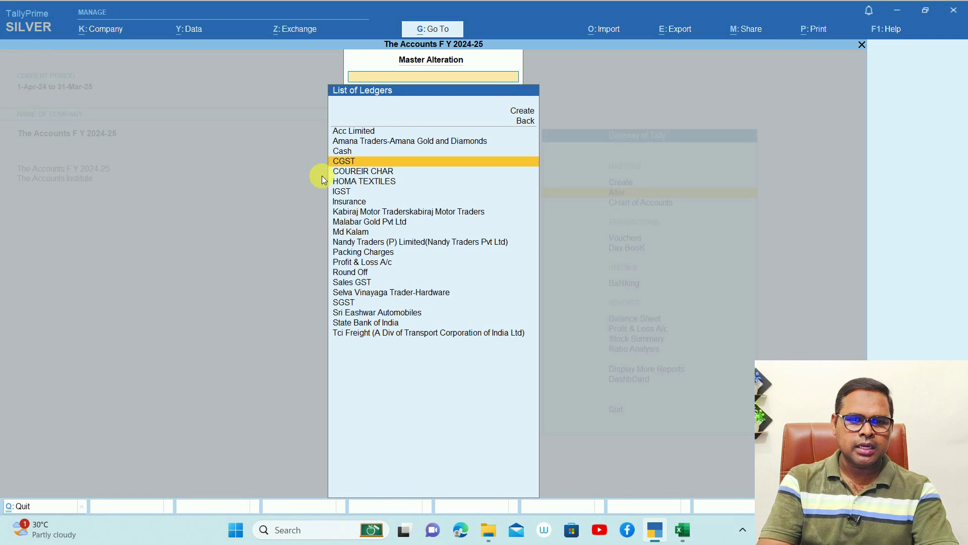
{"action": "key", "text": "Down"}
{"action": "key", "text": "Down"}
{"action": "key", "text": "Down"}
{"action": "key", "text": "Down"}
{"action": "key", "text": "Down"}
{"action": "key", "text": "Down"}
{"action": "key", "text": "Down"}
{"action": "key", "text": "Up"}
{"action": "key", "text": "Up"}
{"action": "key", "text": "Up"}
{"action": "key", "text": "Up"}
{"action": "key", "text": "Up"}
{"action": "key", "text": "Up"}
{"action": "key", "text": "Up"}
{"action": "key", "text": "Up"}
{"action": "key", "text": "Up"}
{"action": "key", "text": "Up"}
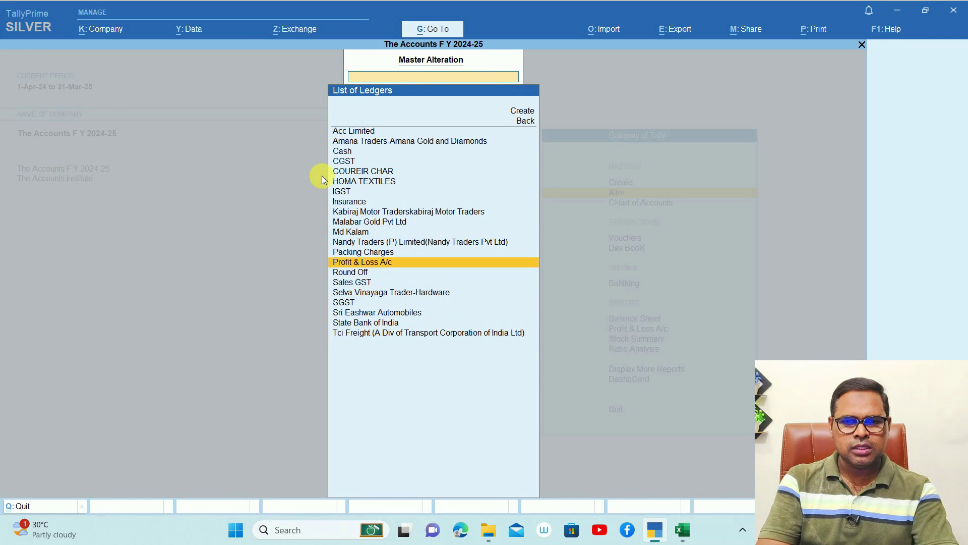
{"action": "key", "text": "Up"}
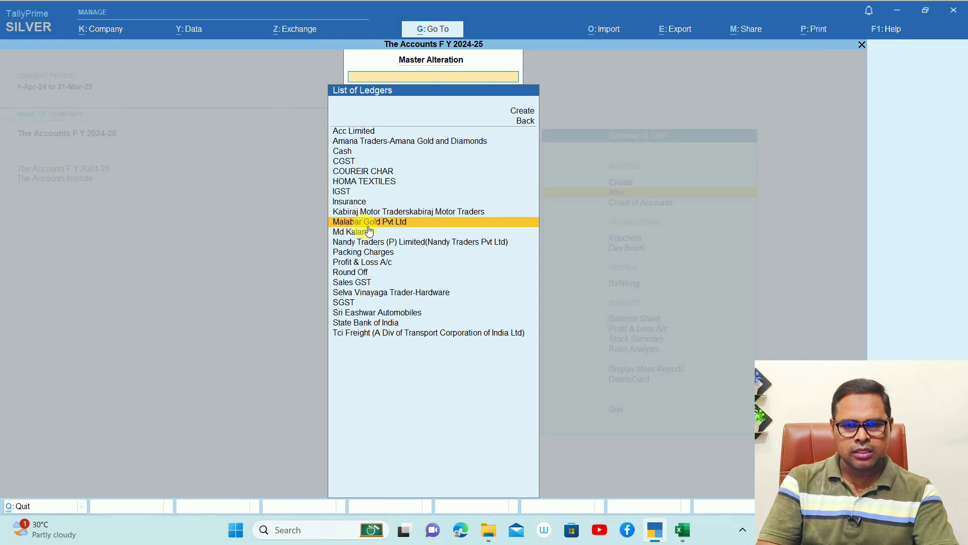
{"action": "key", "text": "Return"}
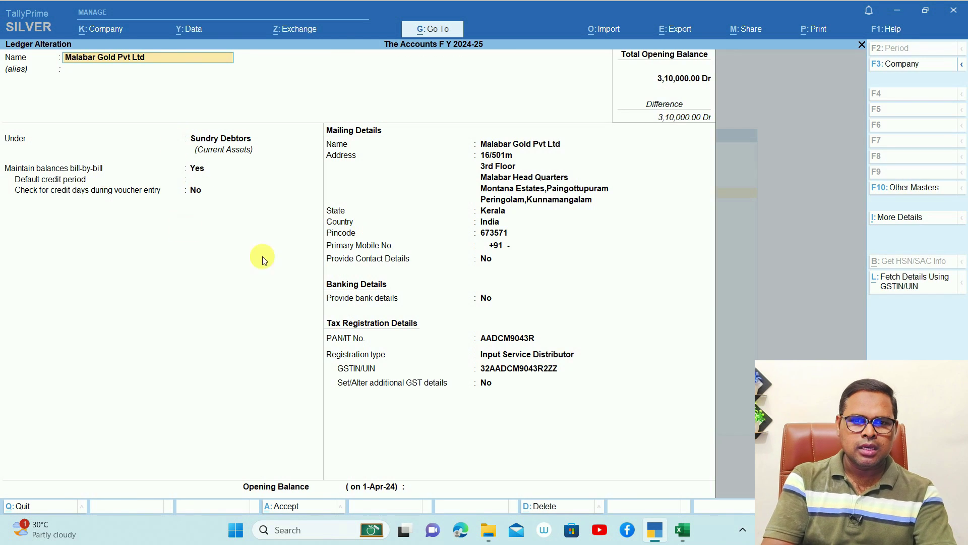